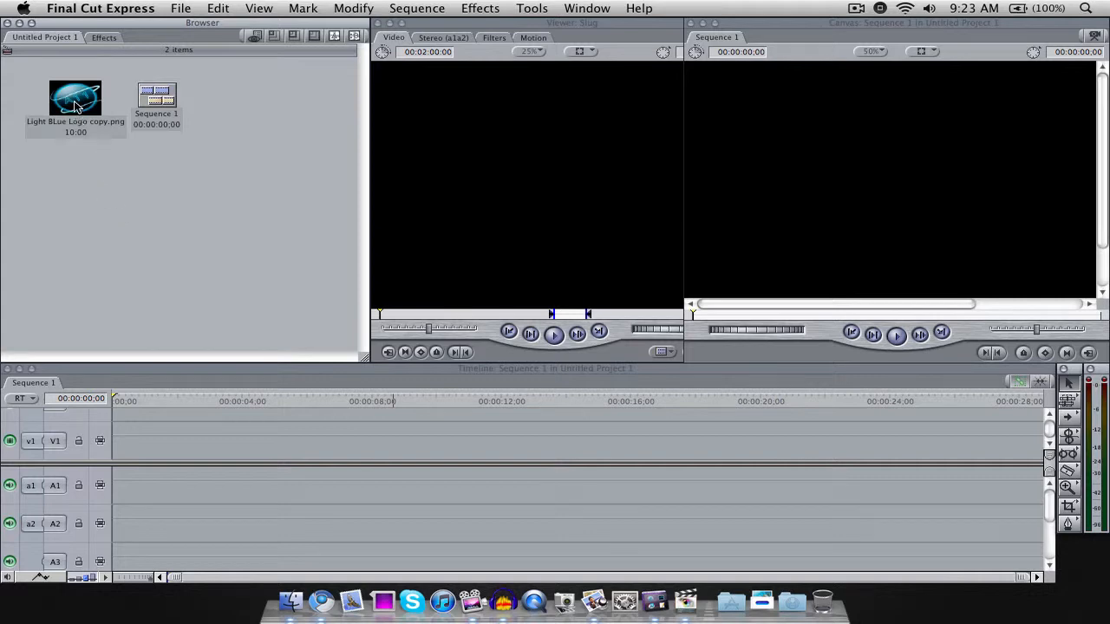
# Step: Place Light BLue Logo copy.png at the start of video track V1 and bring the full Canvas window into view
pyautogui.moveTo(77, 107); pyautogui.dragTo(136, 445)
pyautogui.click(123, 235)
pyautogui.click(57, 93)
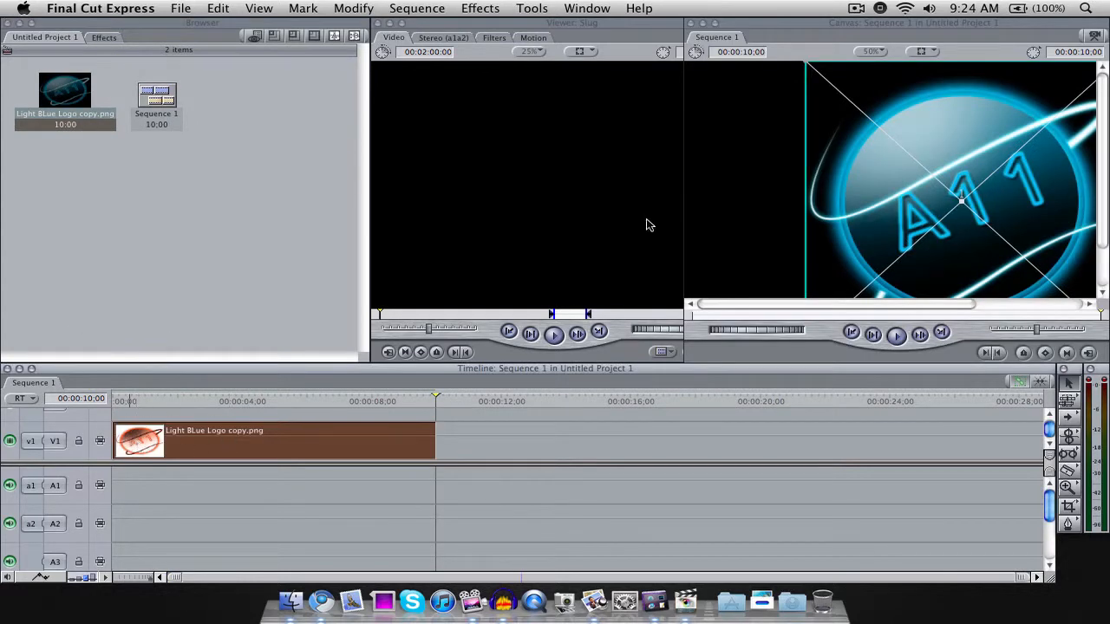
pyautogui.click(716, 24)
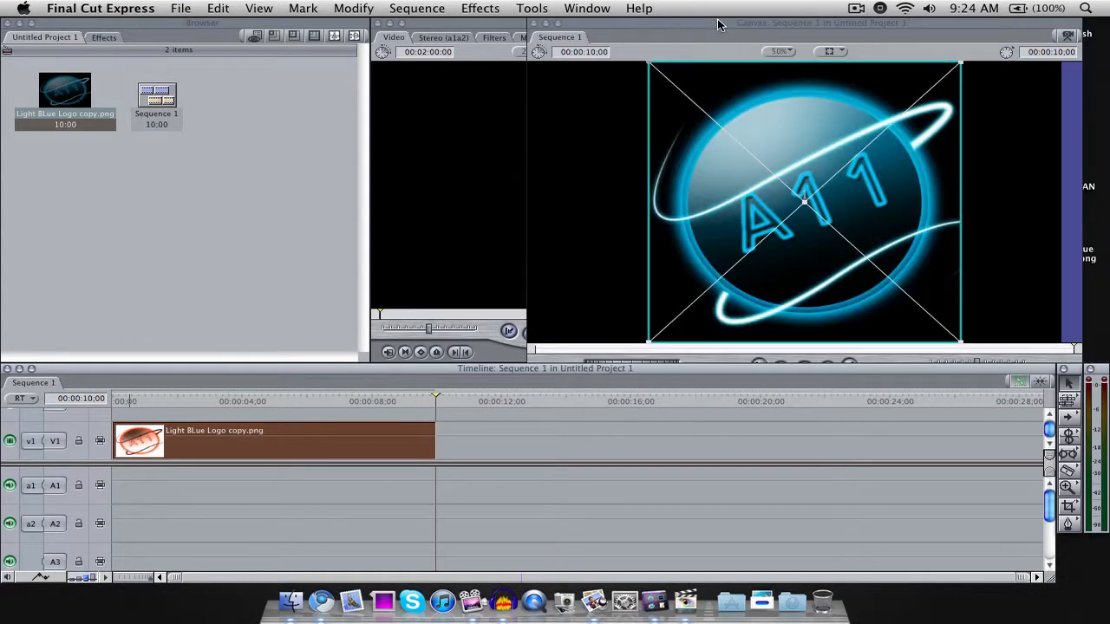
pyautogui.click(805, 32)
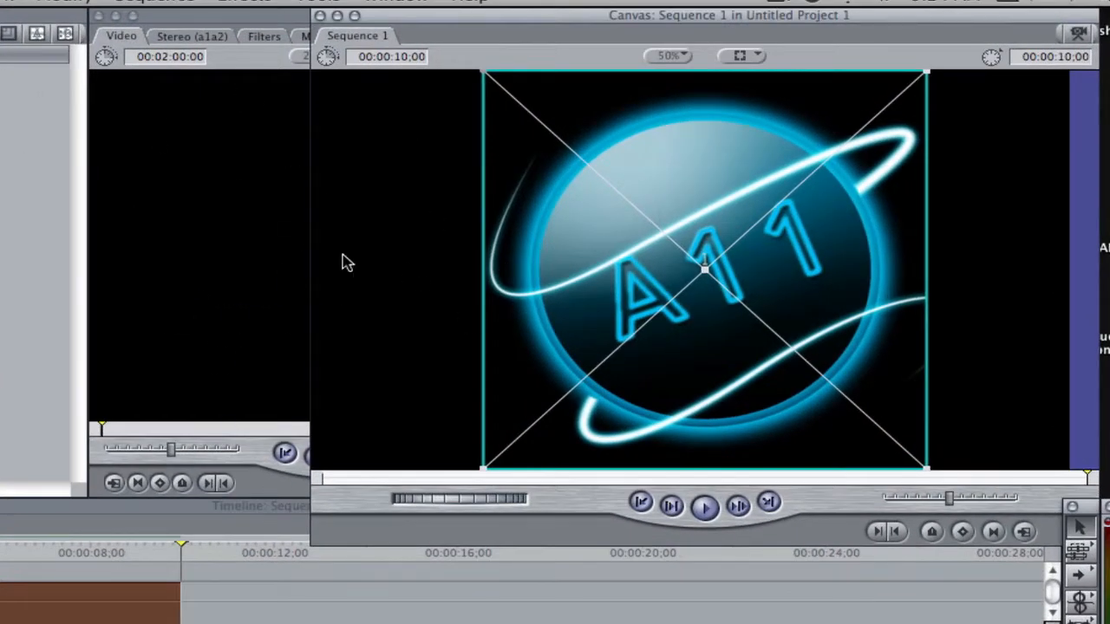
# Step: Return the playhead to the sequence start and add a motion keyframe to the logo clip at 00:00:00;00
pyautogui.moveTo(6, 548); pyautogui.dragTo(0, 548)
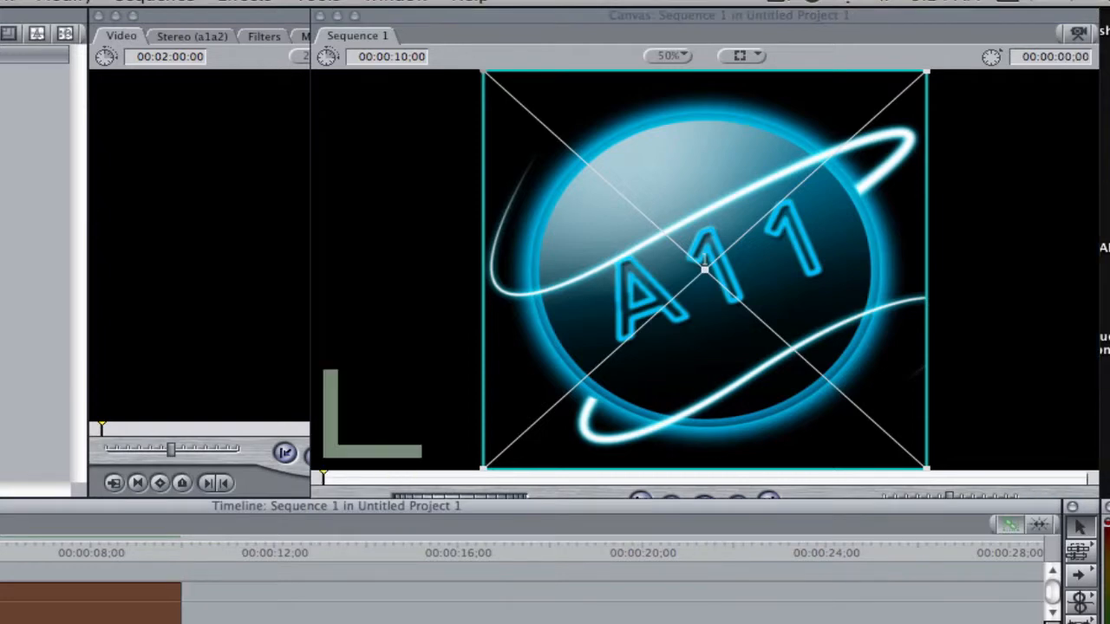
pyautogui.click(571, 35)
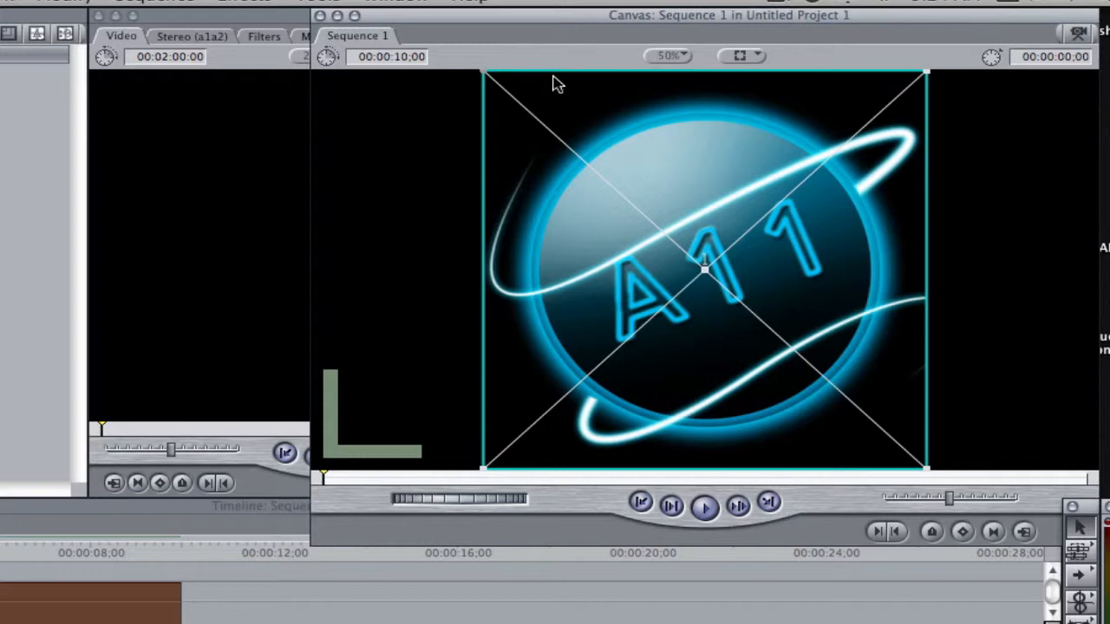
pyautogui.click(327, 477)
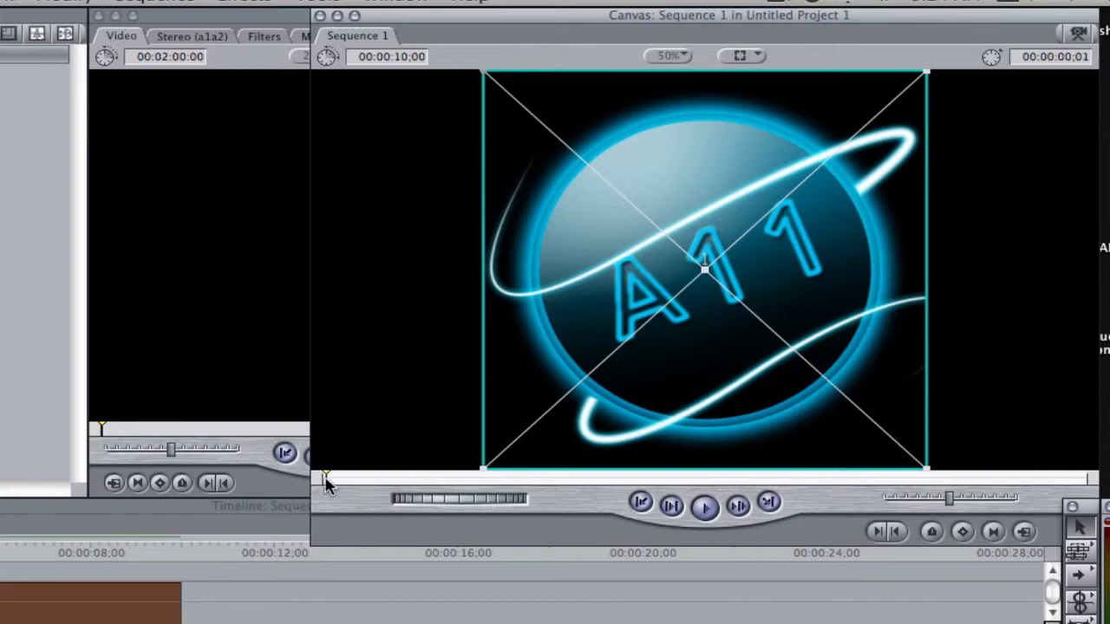
pyautogui.click(323, 478)
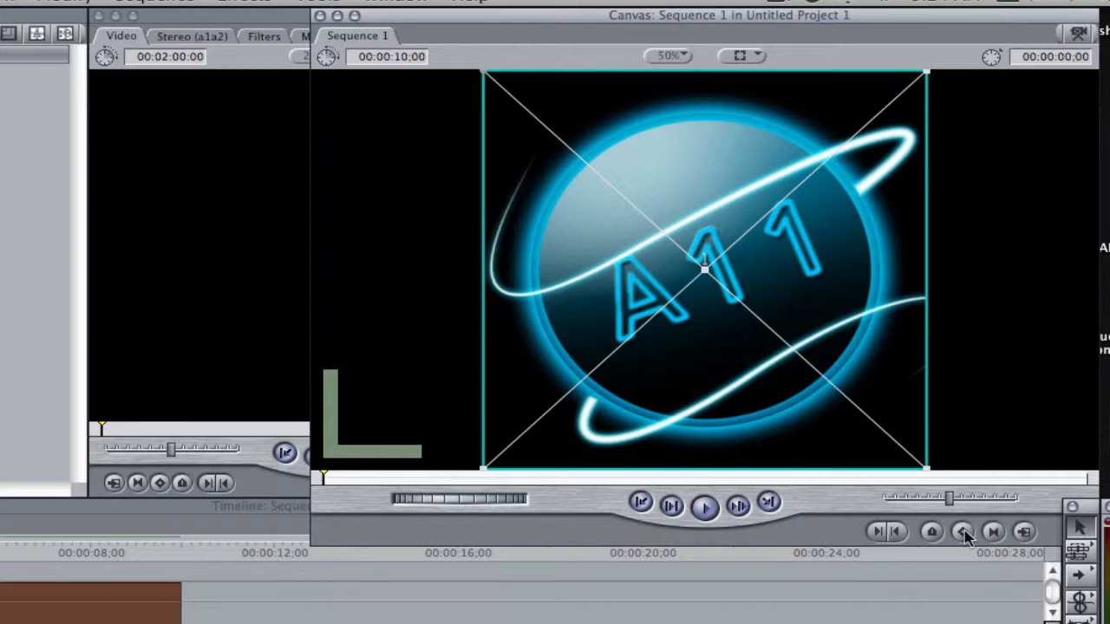
pyautogui.click(758, 59)
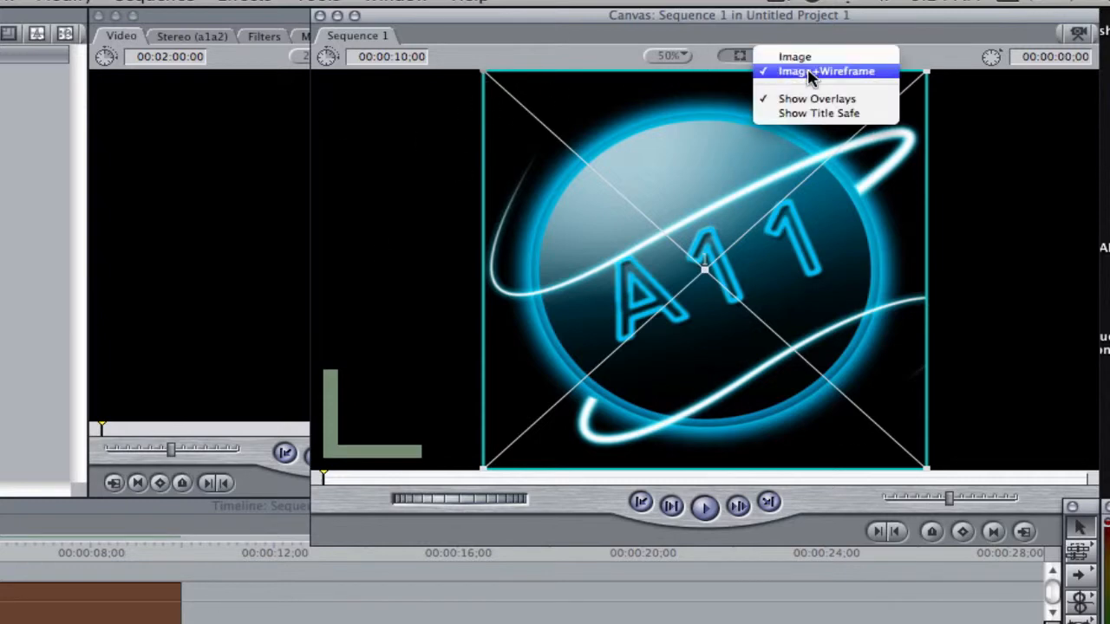
pyautogui.click(948, 52)
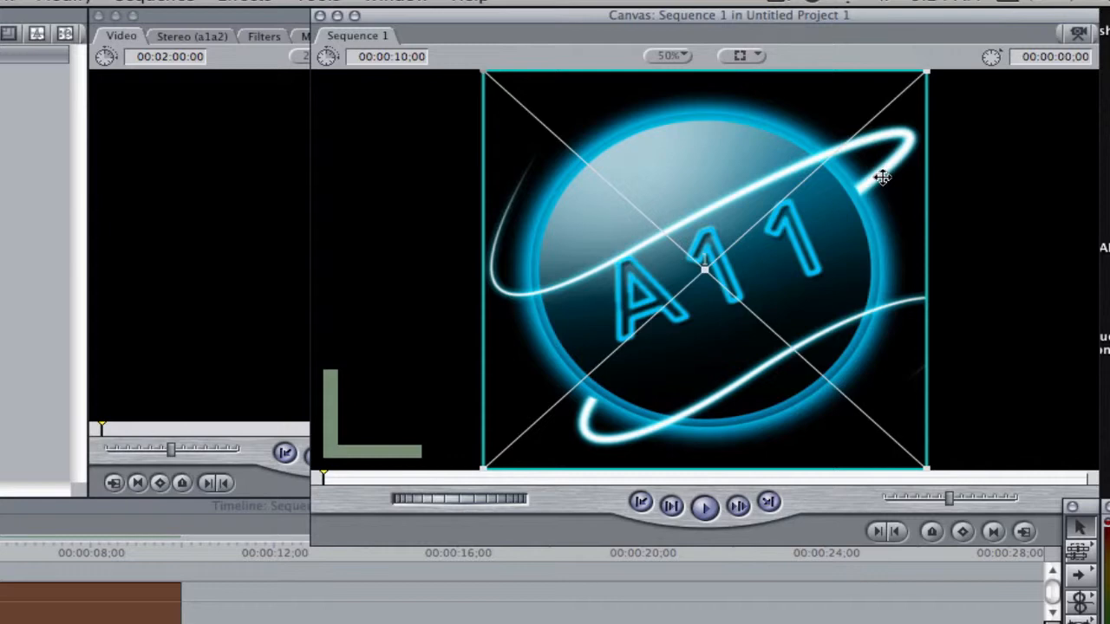
pyautogui.click(964, 532)
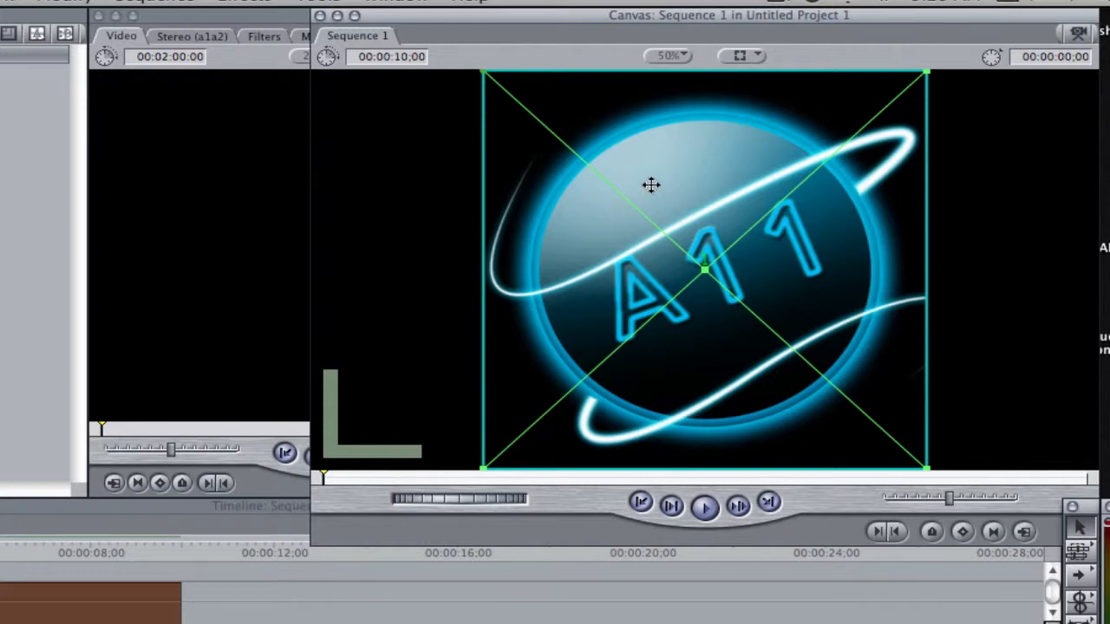
# Step: Add a motion keyframe at 00:00:00;29 and scale the logo down to about half its size around its centre
pyautogui.moveTo(323, 477); pyautogui.dragTo(397, 488)
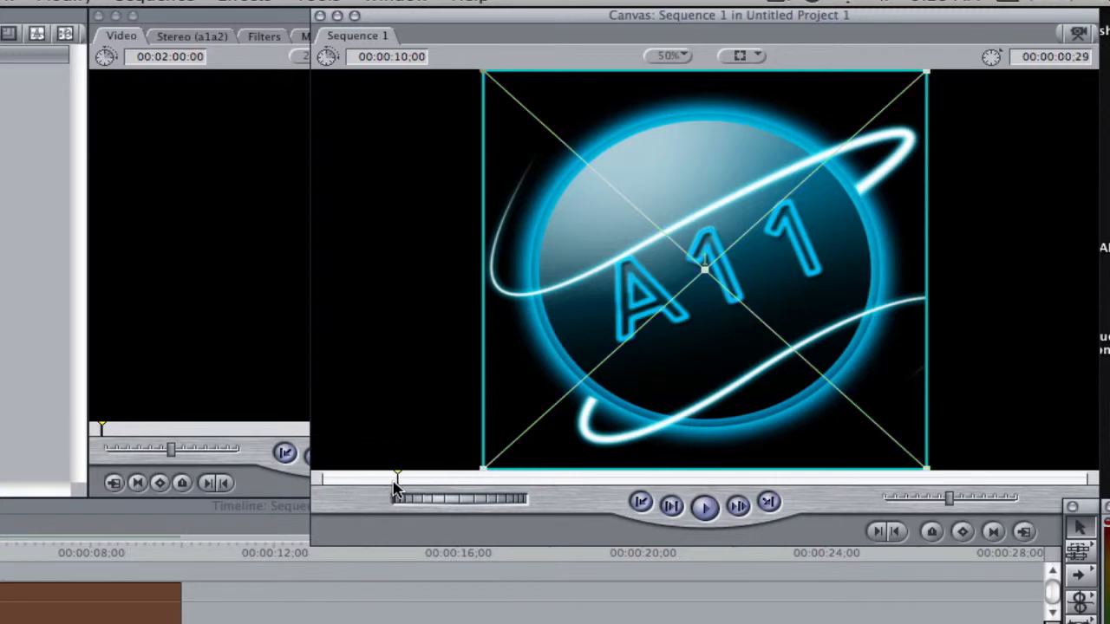
pyautogui.click(968, 532)
pyautogui.moveTo(927, 72); pyautogui.dragTo(840, 188)
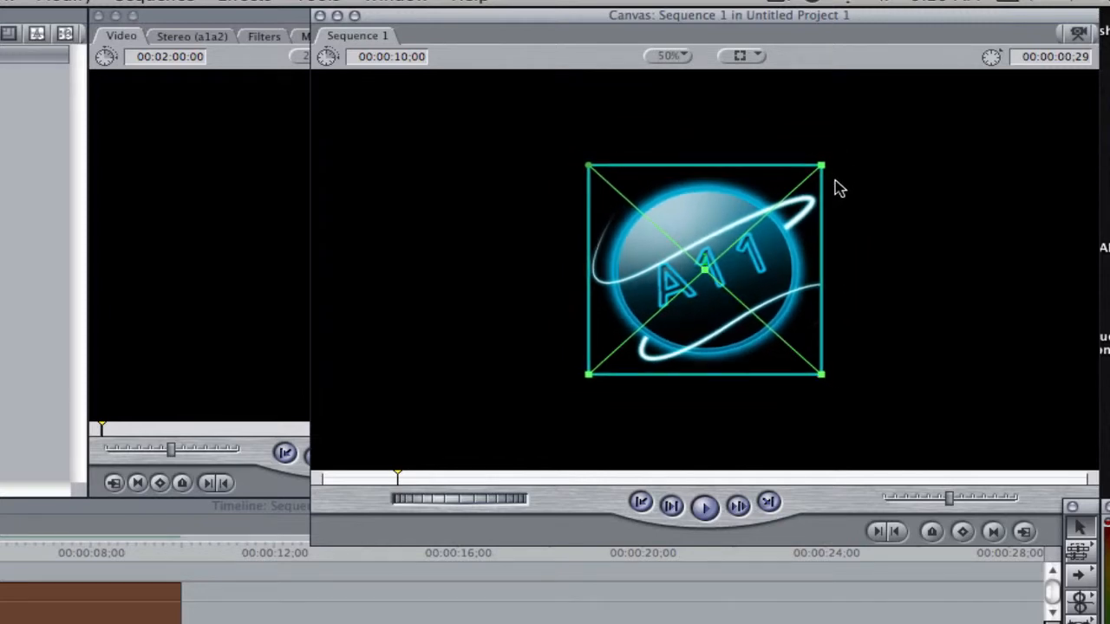
# Step: Play the logo's shrinking animation from the start of the sequence
pyautogui.click(323, 480)
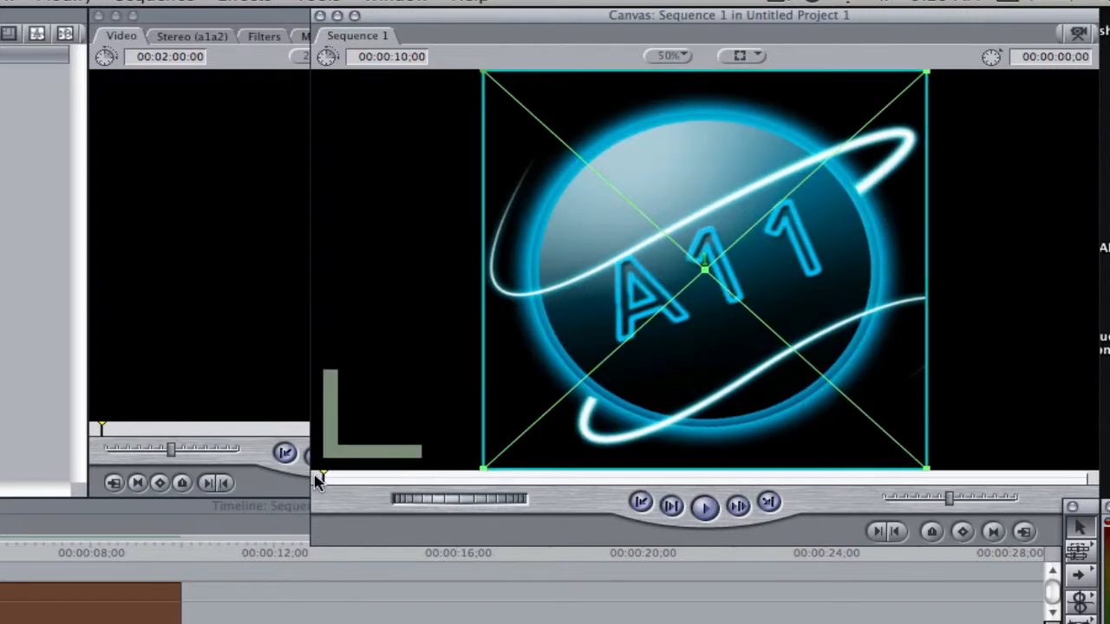
pyautogui.click(705, 507)
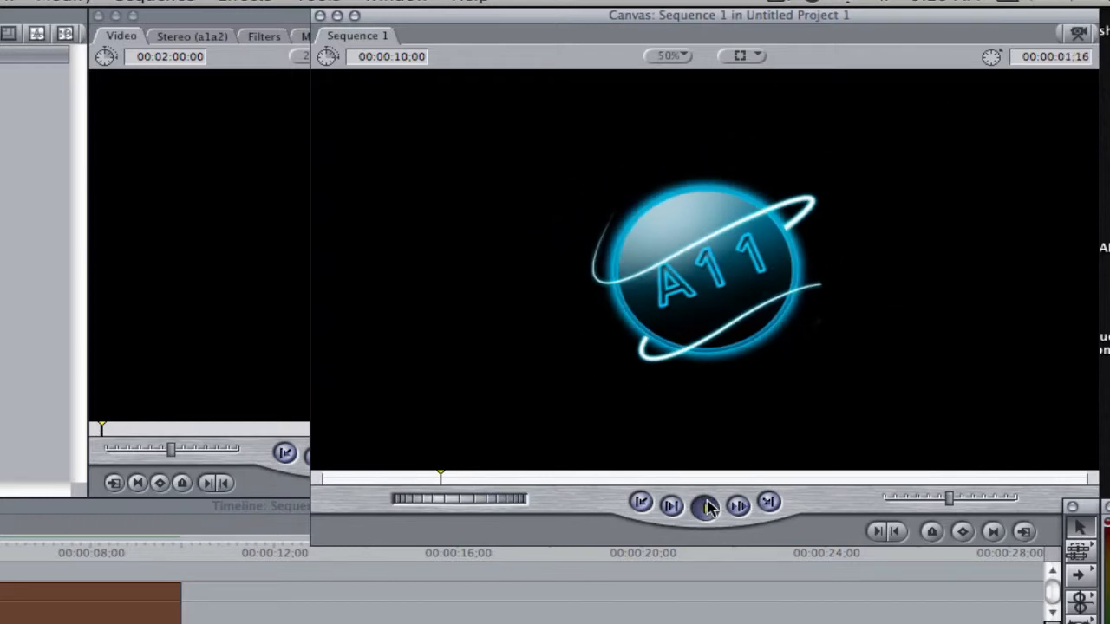
pyautogui.click(704, 506)
pyautogui.click(463, 470)
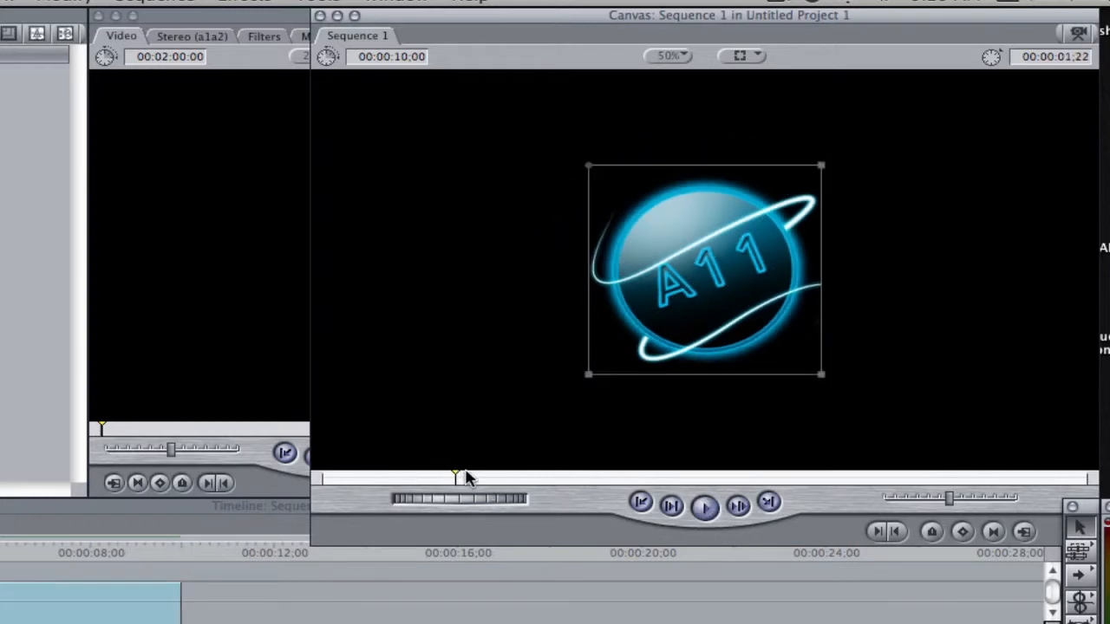
# Step: At 00:00:01;12, enlarge the selected logo to fill the frame height and move it to the left side of the frame
pyautogui.click(169, 604)
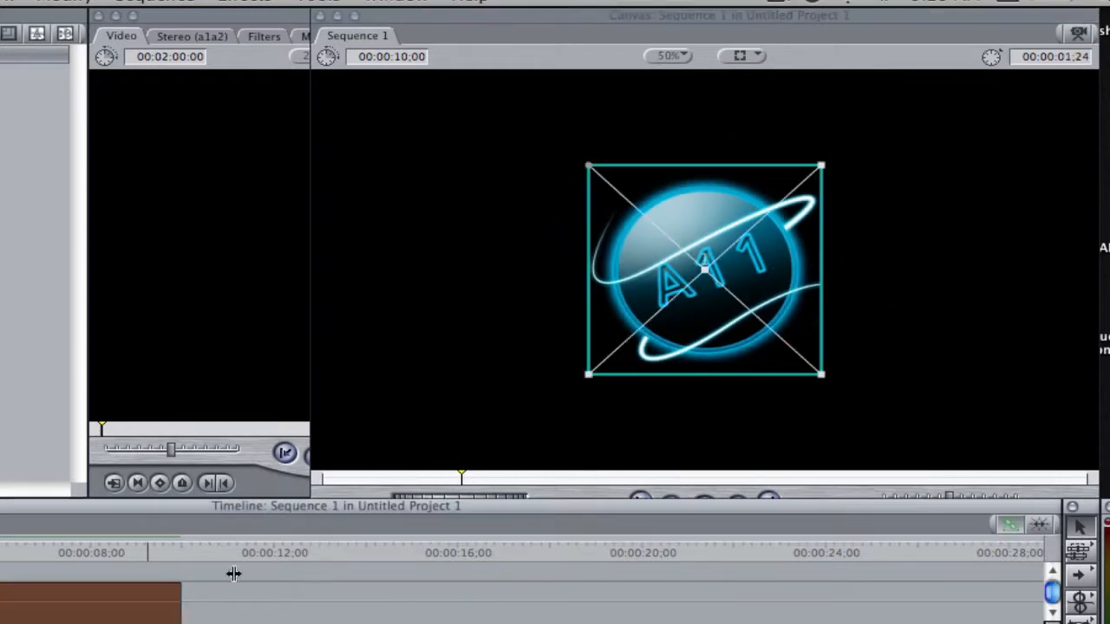
pyautogui.click(1003, 480)
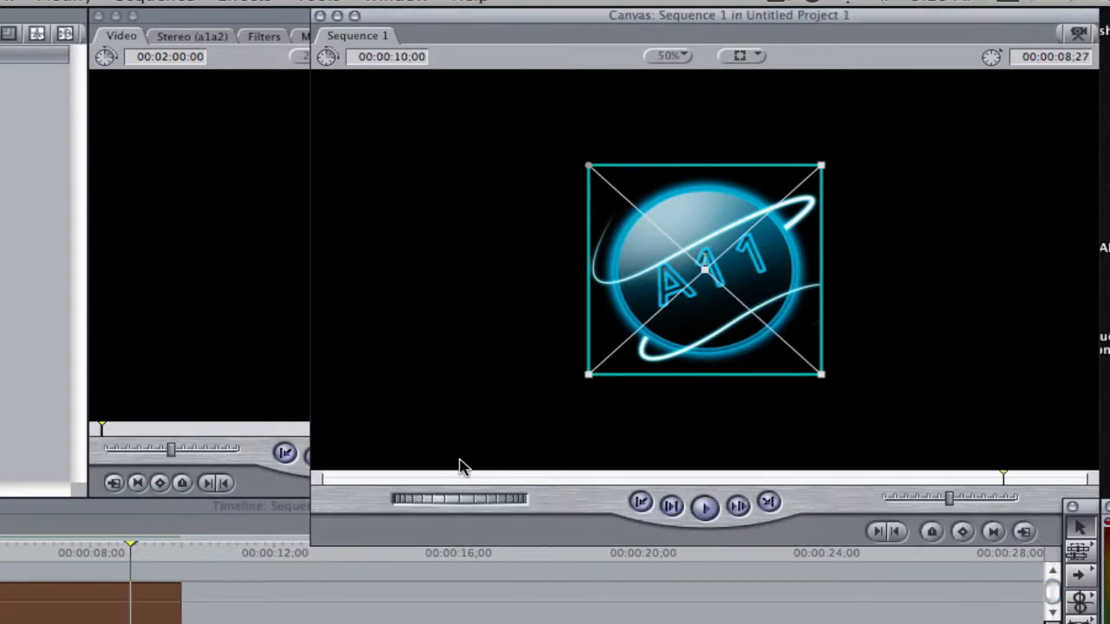
pyautogui.click(392, 482)
pyautogui.moveTo(397, 478); pyautogui.dragTo(431, 478)
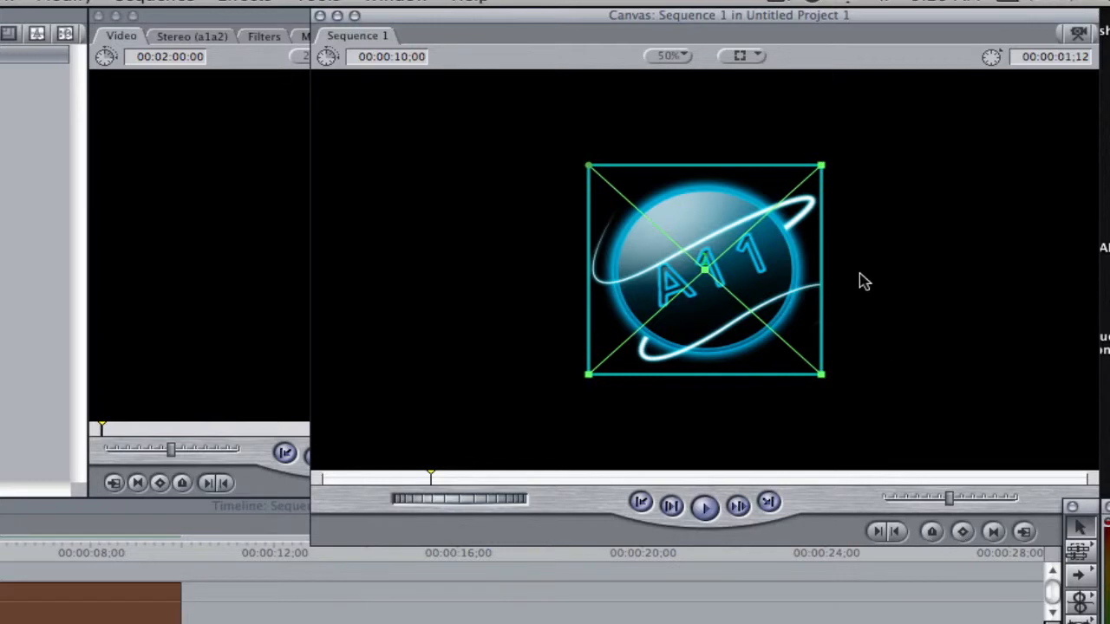
pyautogui.moveTo(822, 167); pyautogui.dragTo(943, 74)
pyautogui.moveTo(842, 282); pyautogui.dragTo(678, 296)
# Step: Play from the start to 00:00:02;18, then add a keyframe there and move the logo horizontally to the right side of the frame
pyautogui.moveTo(431, 478); pyautogui.dragTo(325, 478)
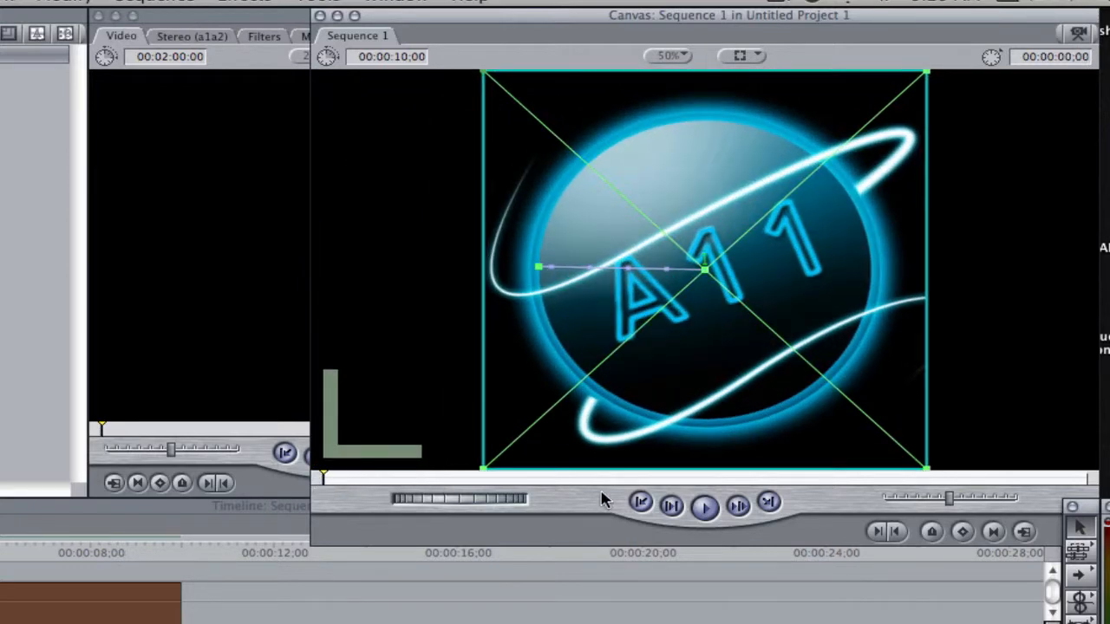
pyautogui.click(705, 507)
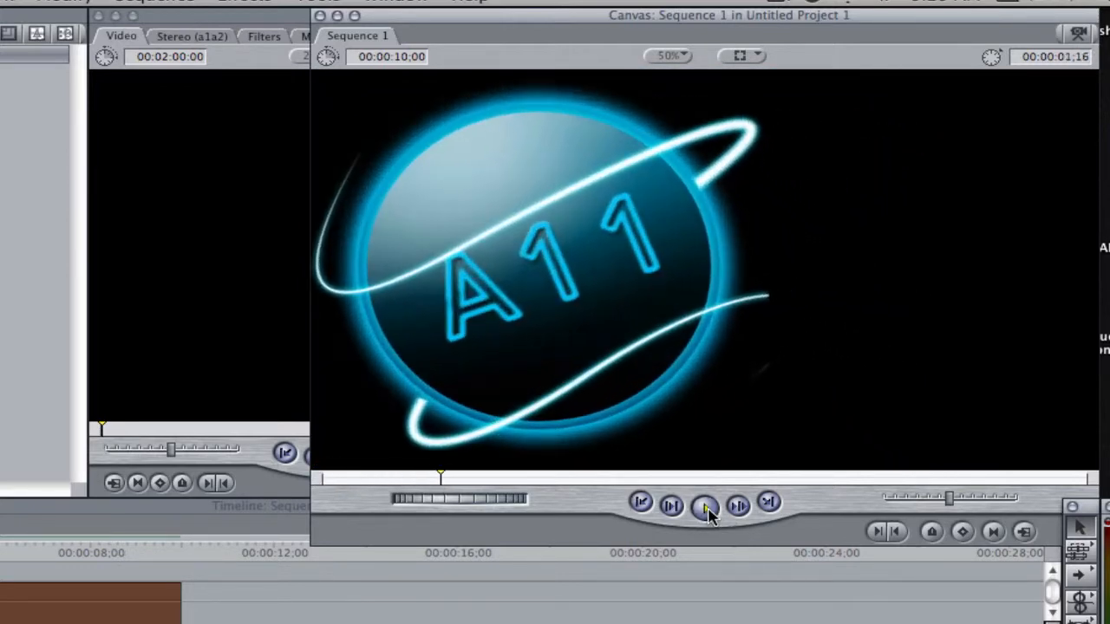
pyautogui.click(706, 509)
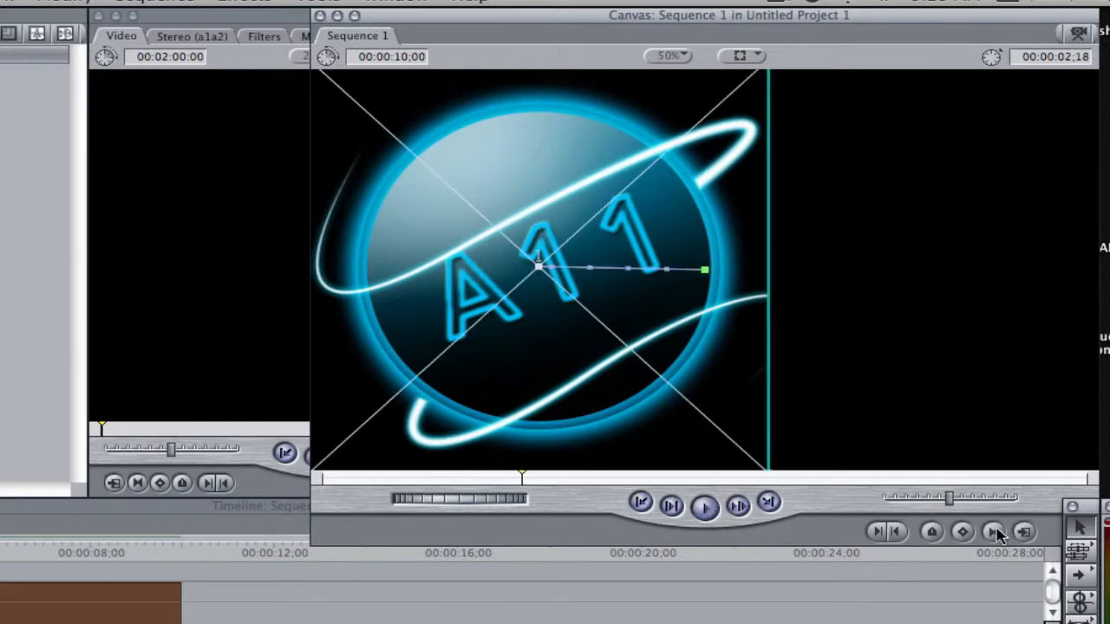
pyautogui.click(962, 532)
pyautogui.moveTo(460, 253); pyautogui.dragTo(802, 254)
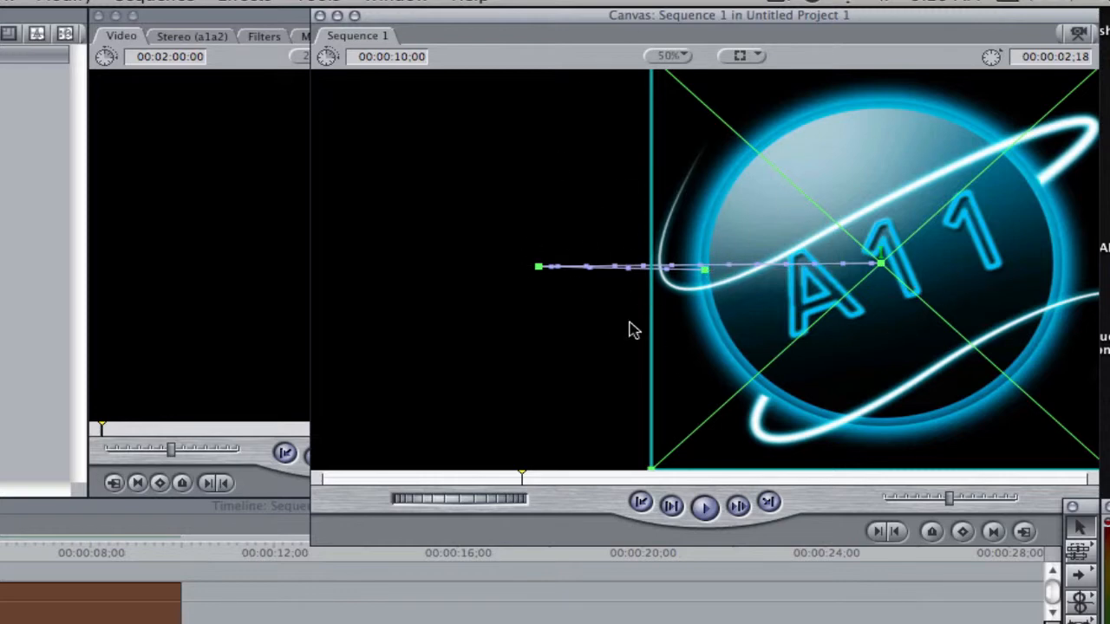
# Step: Play on to 00:00:03;12, add a keyframe there, and move the logo back to the frame's centre, rotated counter-clockwise
pyautogui.click(328, 478)
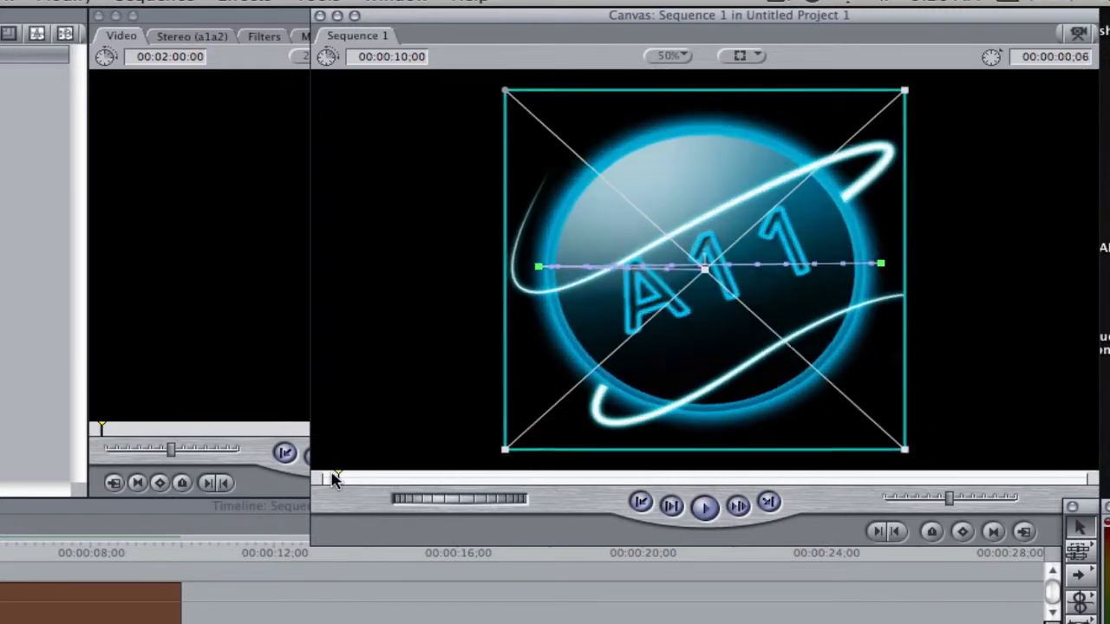
pyautogui.click(704, 507)
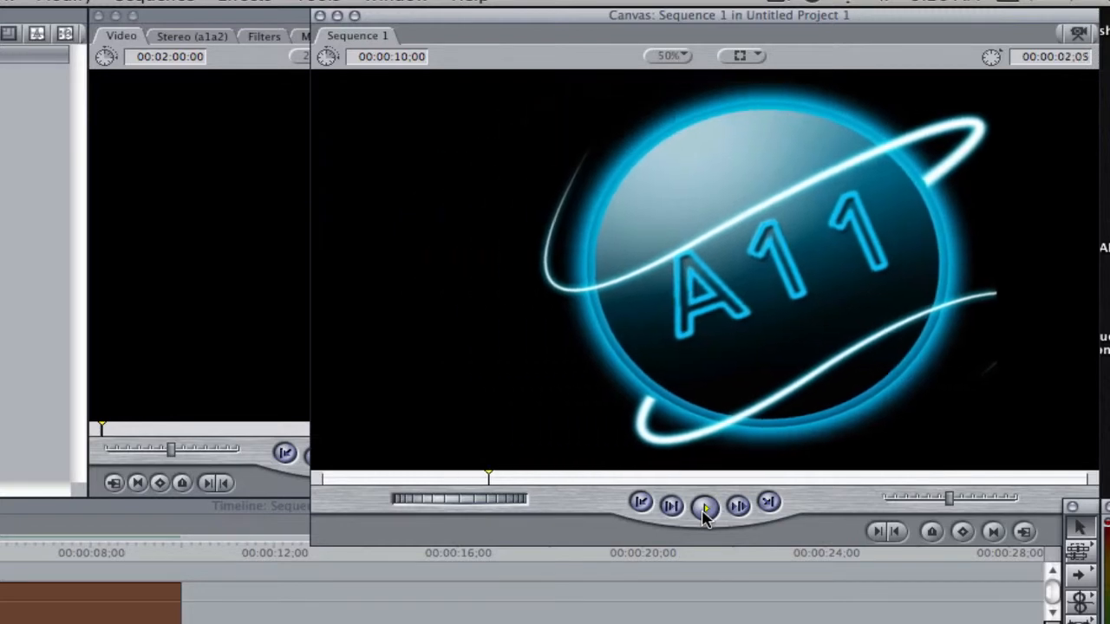
pyautogui.click(704, 508)
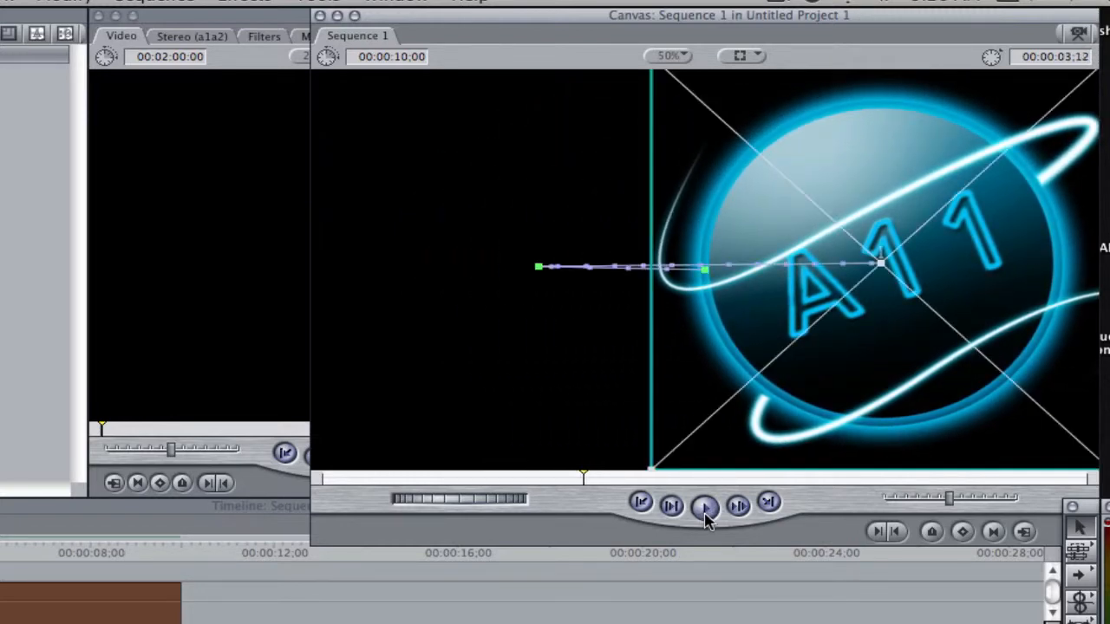
pyautogui.click(963, 533)
pyautogui.moveTo(886, 320); pyautogui.dragTo(701, 324)
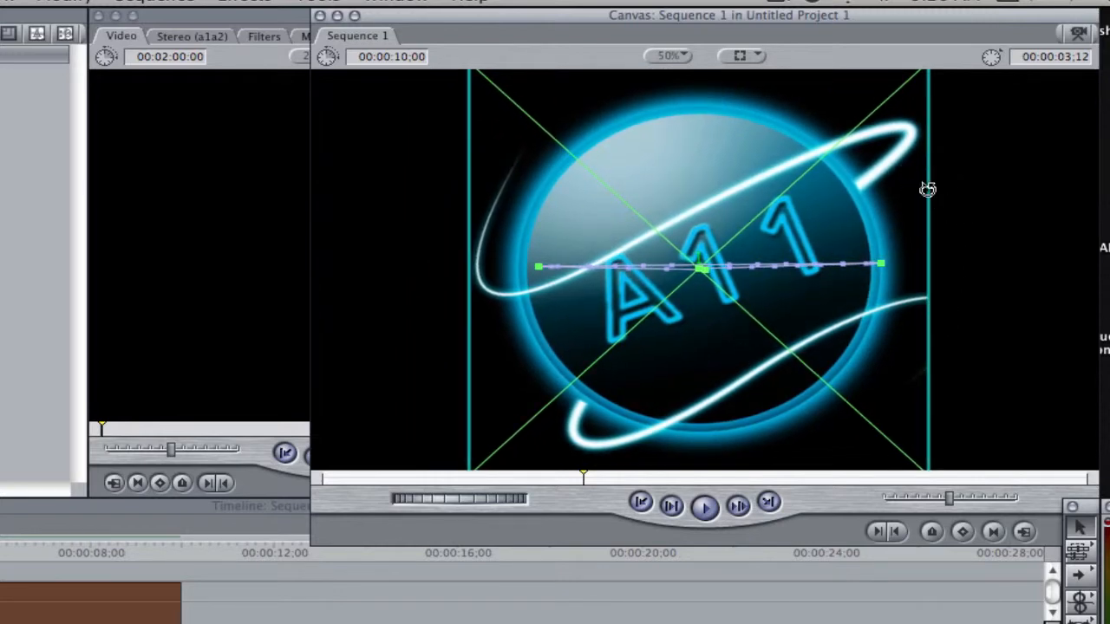
pyautogui.moveTo(933, 216); pyautogui.dragTo(879, 119)
# Step: Play the complete logo animation from the start to check the scaling, movement and rotation
pyautogui.click(388, 479)
pyautogui.click(322, 478)
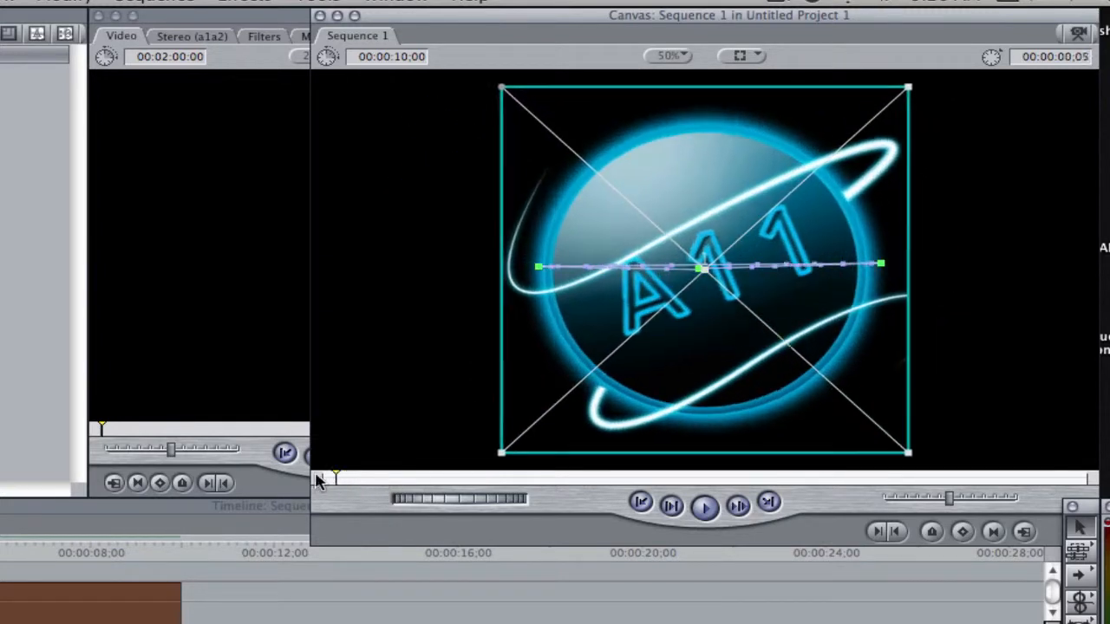
pyautogui.click(705, 509)
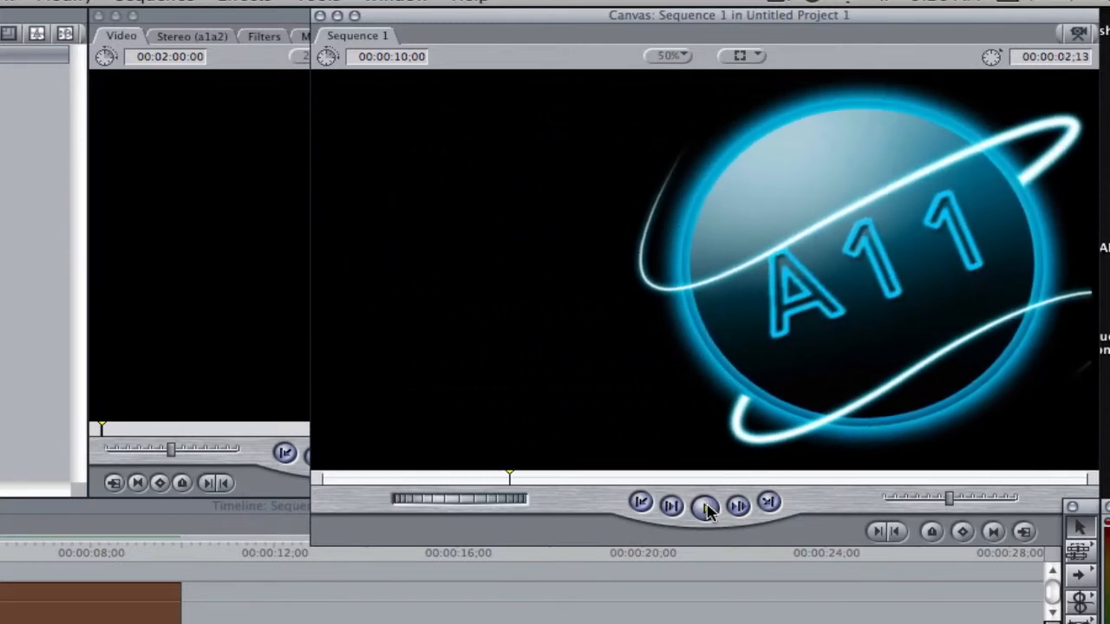
pyautogui.click(705, 509)
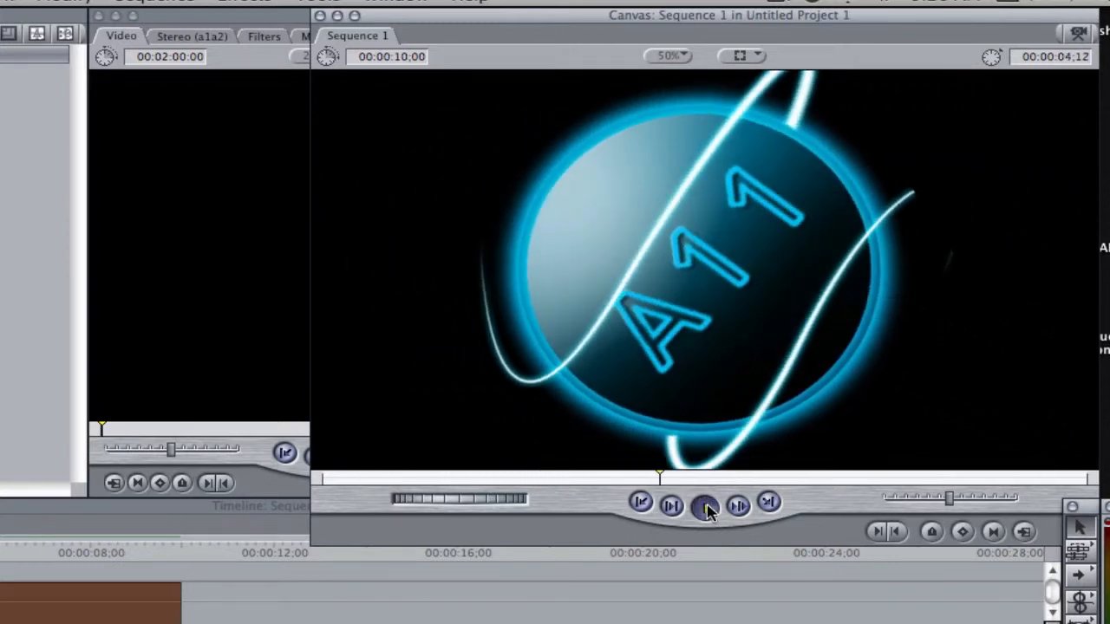
# Step: Open the timeline logo clip's Motion settings in the Viewer with the playhead at the sequence start, and enlarge the Viewer window
pyautogui.click(413, 361)
pyautogui.click(121, 598)
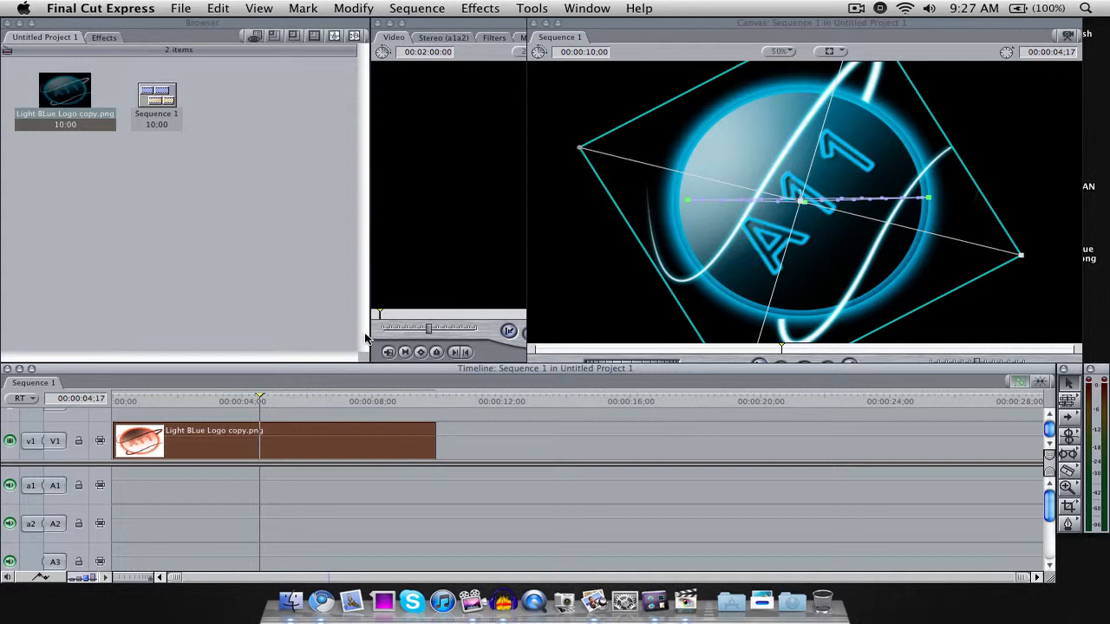
pyautogui.click(404, 211)
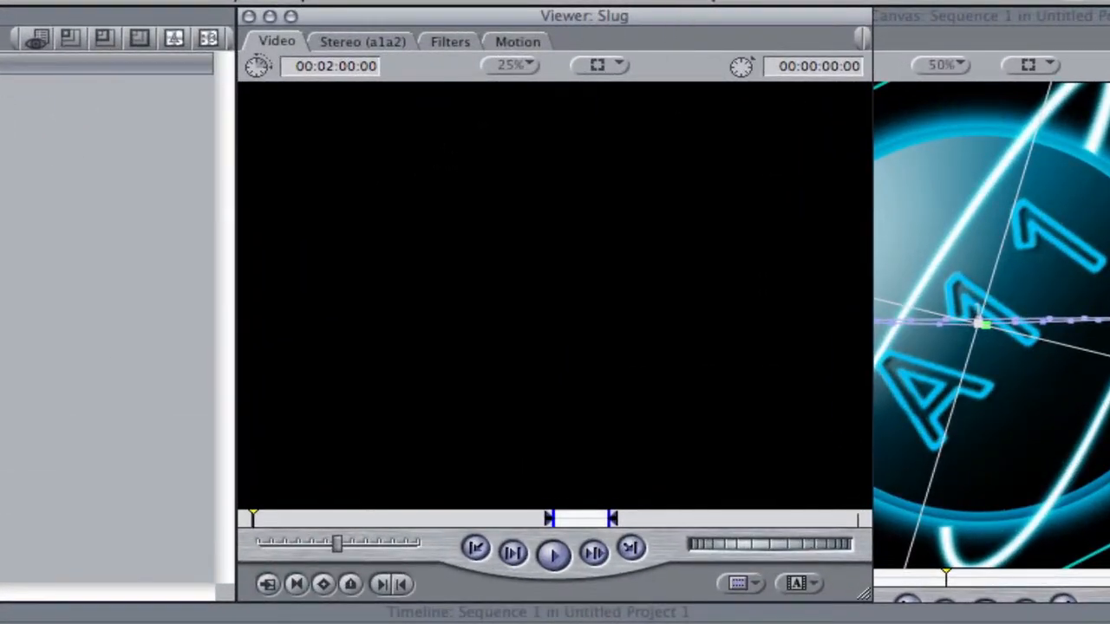
pyautogui.doubleClick(184, 620)
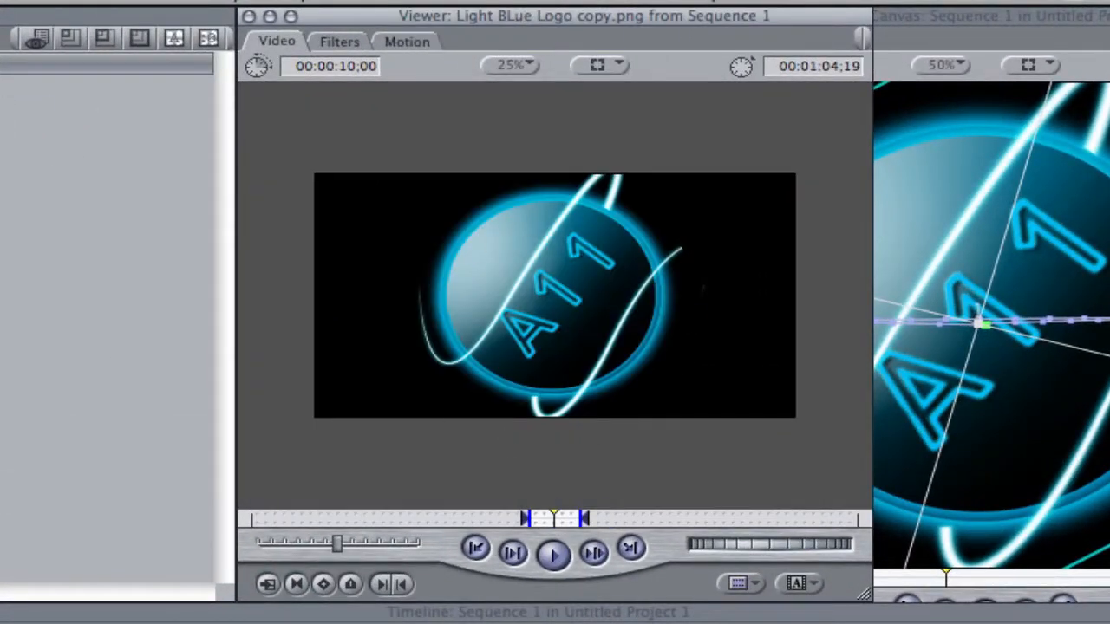
pyautogui.moveTo(200, 622); pyautogui.dragTo(130, 622)
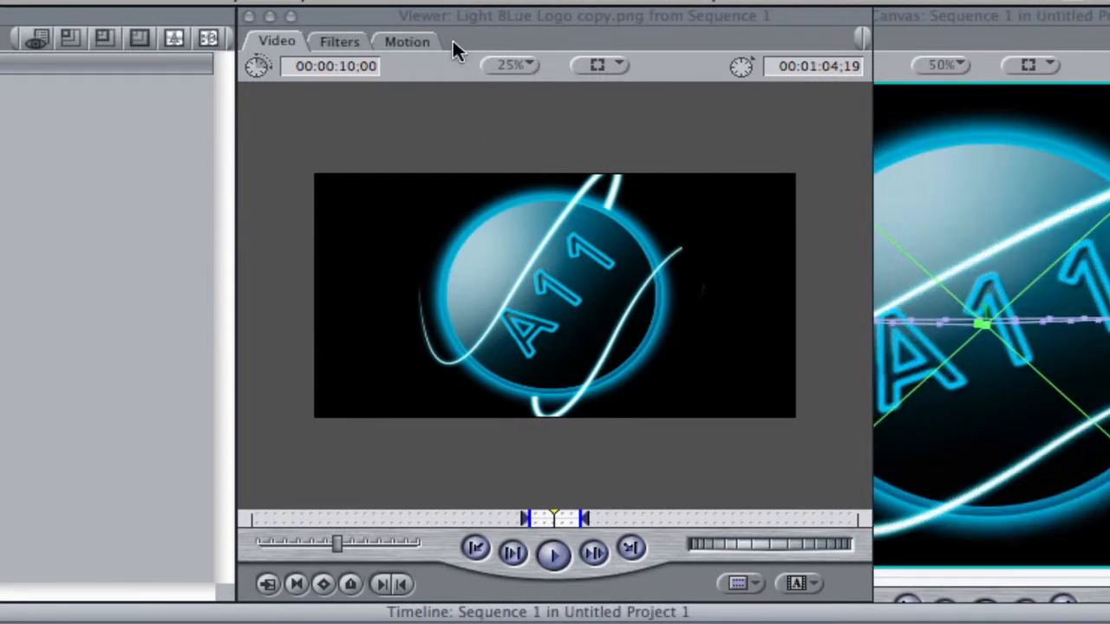
pyautogui.click(408, 46)
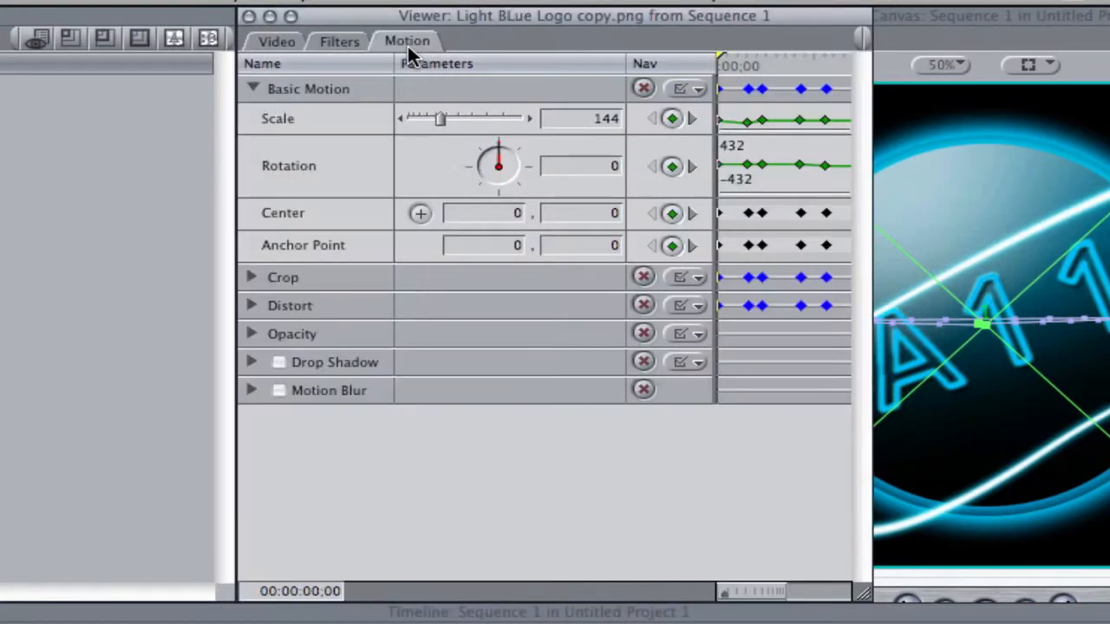
pyautogui.click(291, 16)
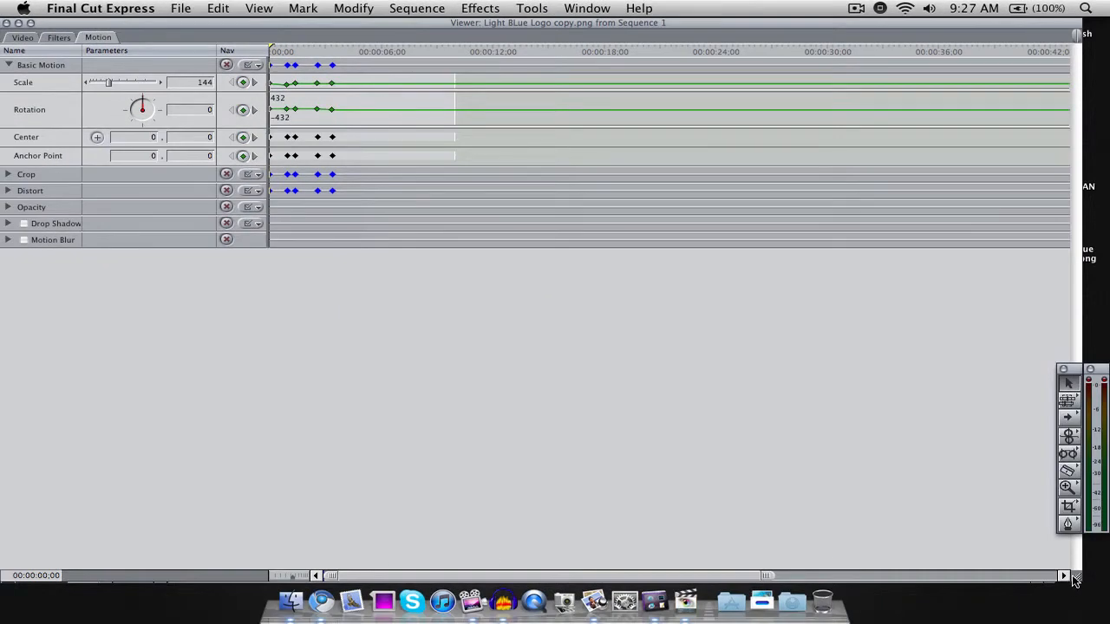
# Step: Shrink the Viewer window to uncover the Canvas, and scrub through the clip's Basic Motion keyframes, stopping at the last one
pyautogui.moveTo(1073, 579); pyautogui.dragTo(508, 564)
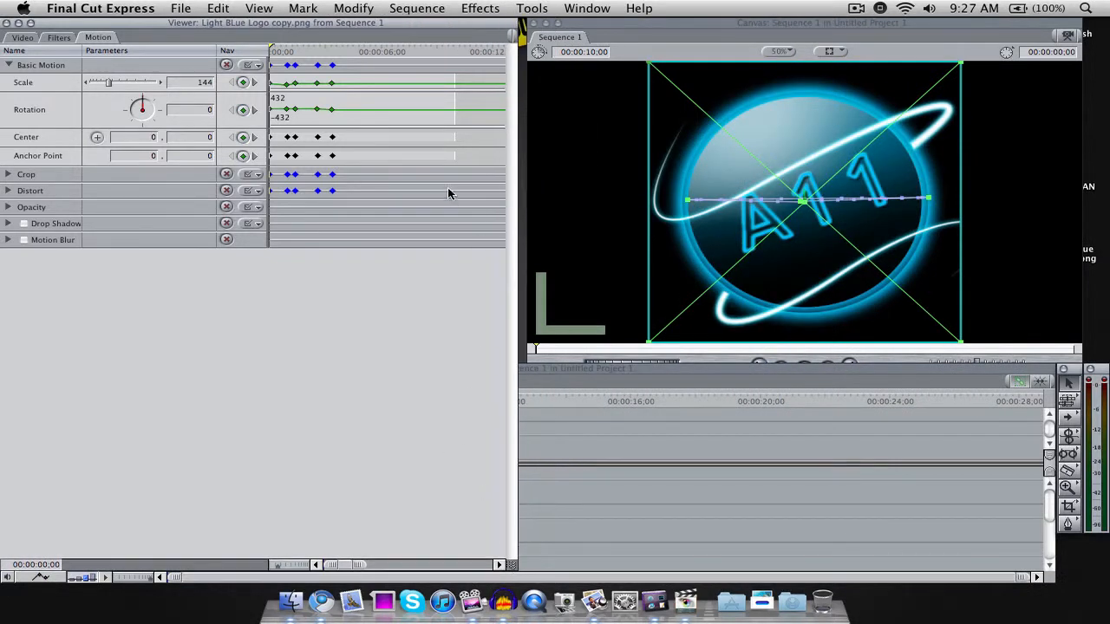
pyautogui.click(274, 50)
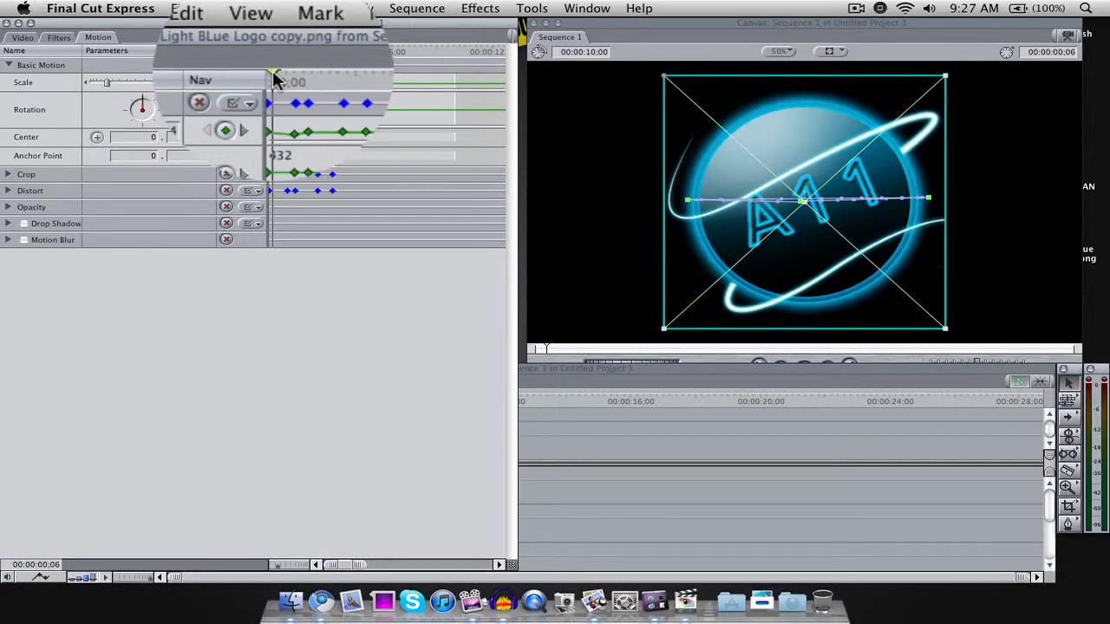
pyautogui.moveTo(274, 80)
pyautogui.mouseDown()
pyautogui.moveTo(299, 93)
pyautogui.moveTo(318, 65)
pyautogui.moveTo(344, 71)
pyautogui.moveTo(313, 73)
pyautogui.moveTo(313, 39)
pyautogui.moveTo(274, 61)
pyautogui.mouseUp()
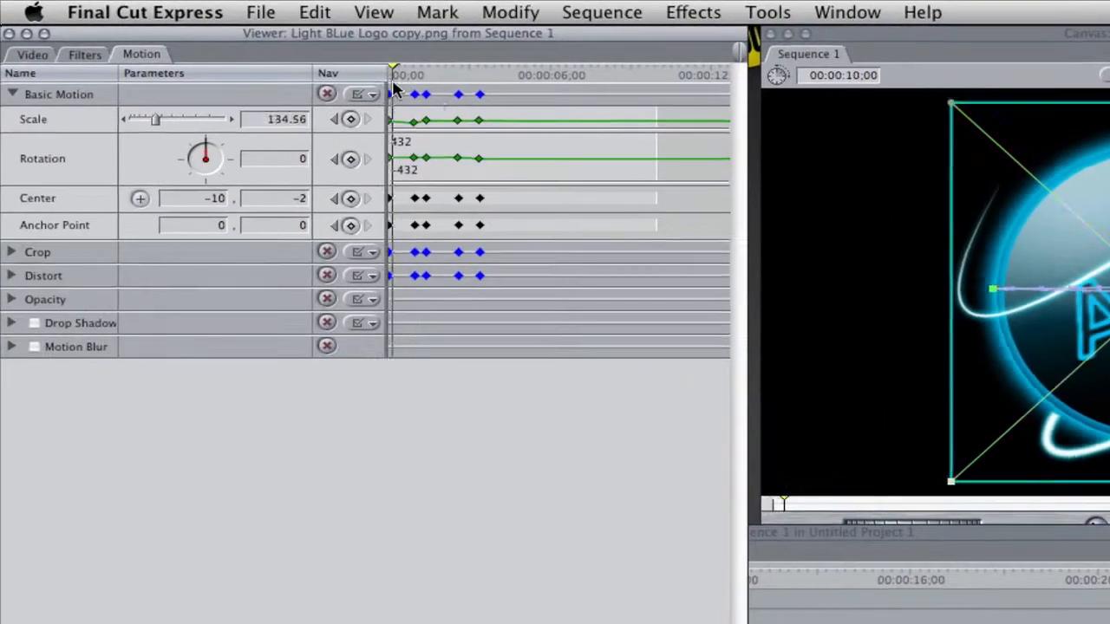
pyautogui.moveTo(393, 85); pyautogui.dragTo(503, 107)
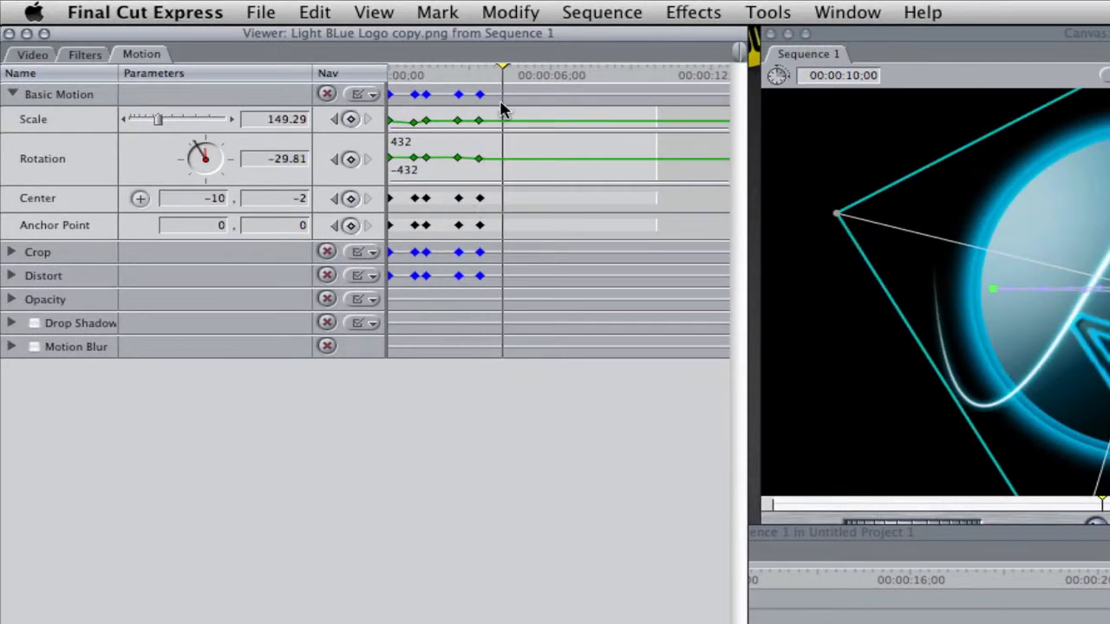
pyautogui.click(482, 103)
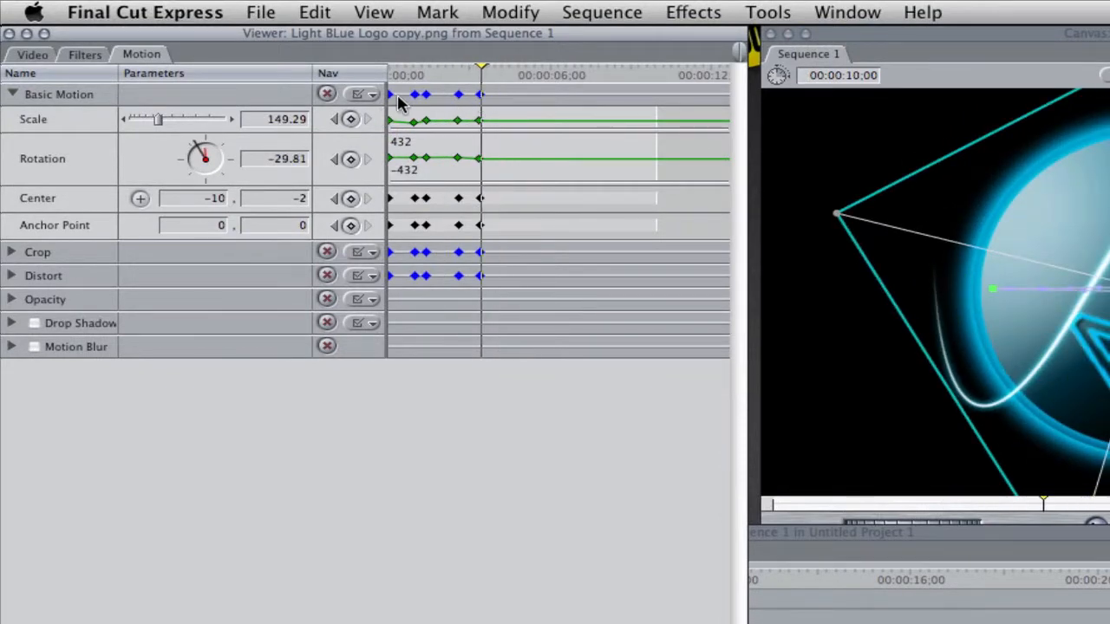
# Step: Try resetting the clip's Basic Motion parameters, and undo the reset
pyautogui.click(327, 93)
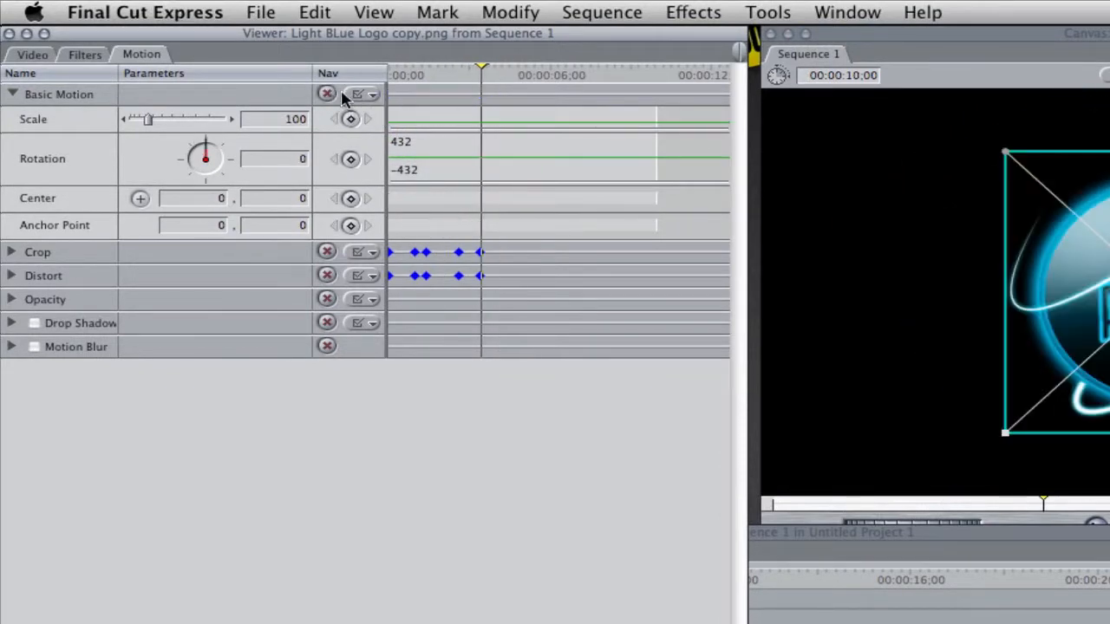
pyautogui.press('super+z')
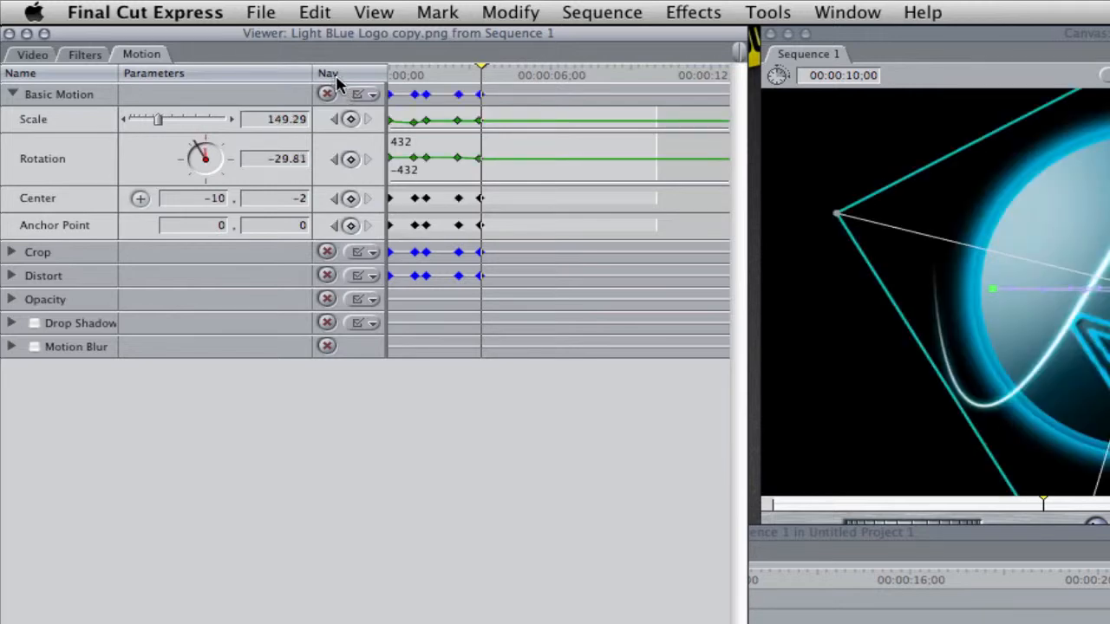
pyautogui.click(362, 93)
pyautogui.click(363, 94)
# Step: Add a keyframe shortly after the clip's last one with scale 145 and rotation 0, and scrub the playhead to 00:00:05;00
pyautogui.moveTo(483, 83); pyautogui.dragTo(483, 102)
pyautogui.moveTo(483, 85); pyautogui.dragTo(509, 83)
pyautogui.click(351, 120)
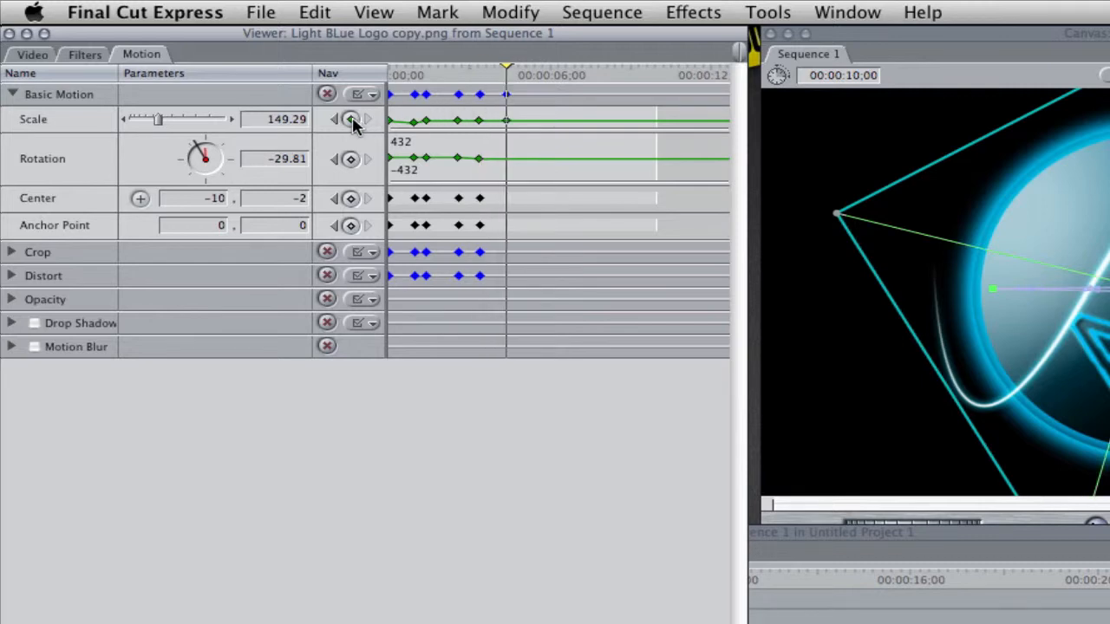
pyautogui.moveTo(159, 121); pyautogui.dragTo(205, 153)
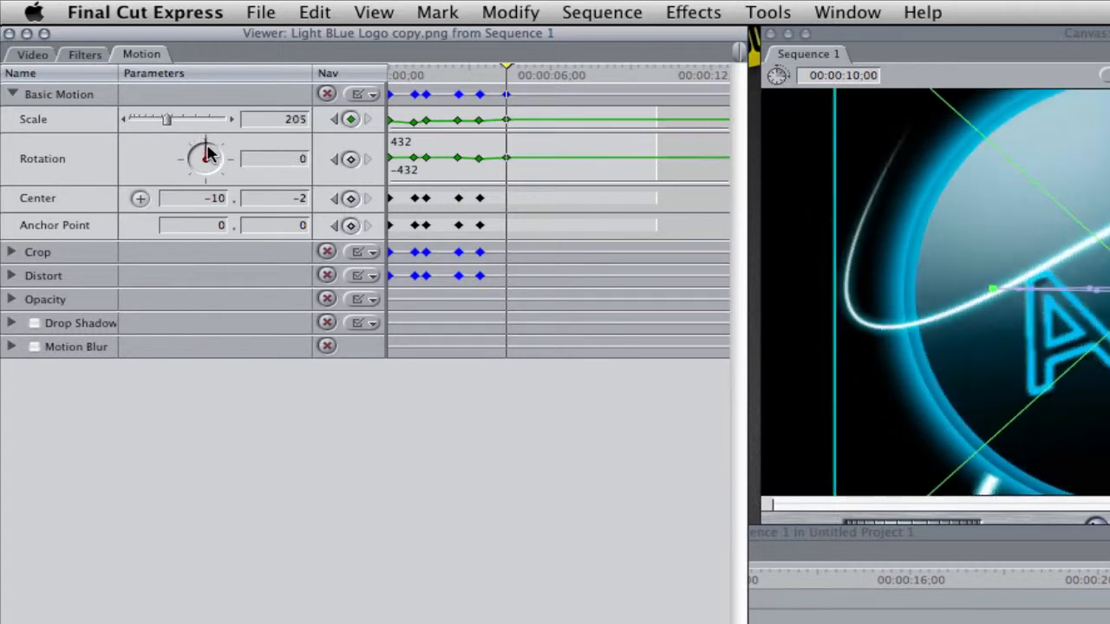
pyautogui.moveTo(166, 121); pyautogui.dragTo(157, 124)
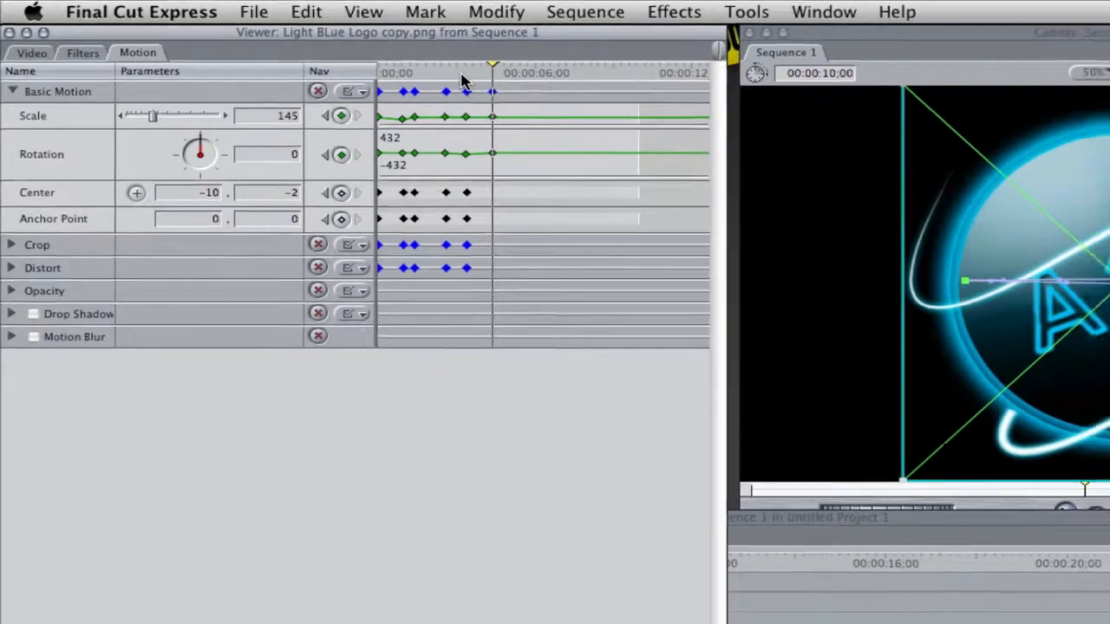
pyautogui.moveTo(477, 77); pyautogui.dragTo(461, 75)
pyautogui.moveTo(322, 54); pyautogui.dragTo(365, 65)
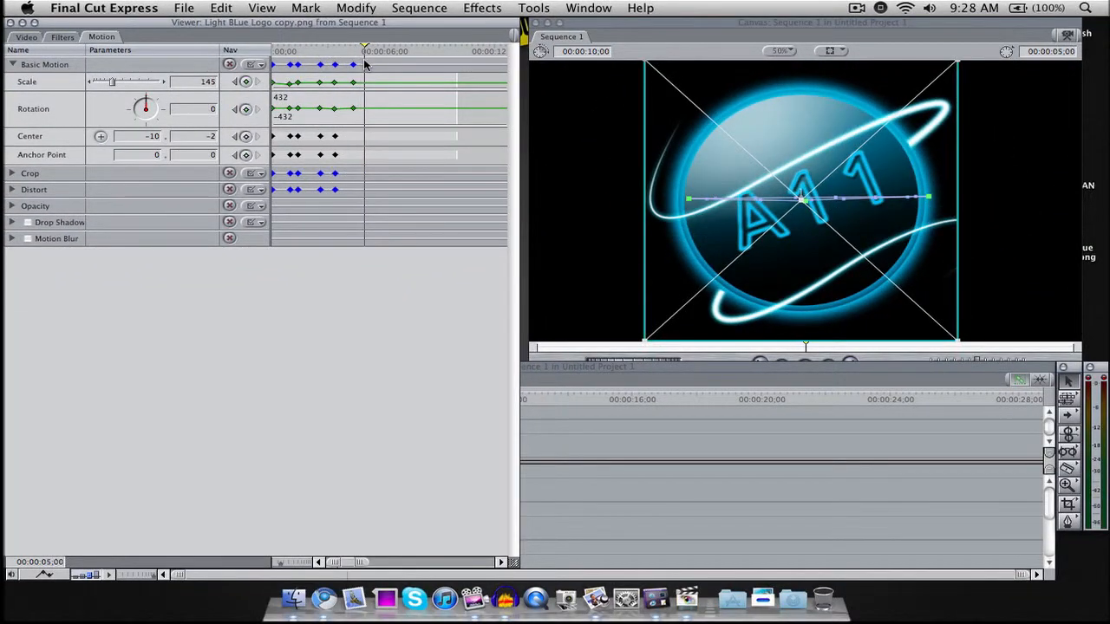
# Step: Shrink the Viewer window's height until the Timeline with the logo clip is uncovered
pyautogui.click(35, 23)
pyautogui.click(32, 24)
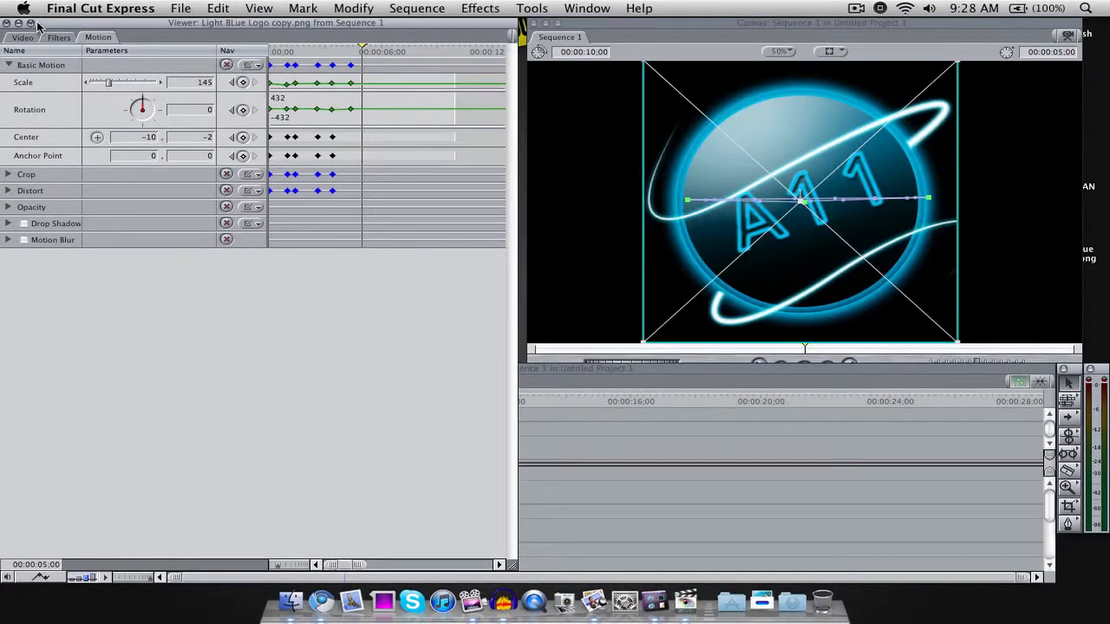
pyautogui.click(622, 32)
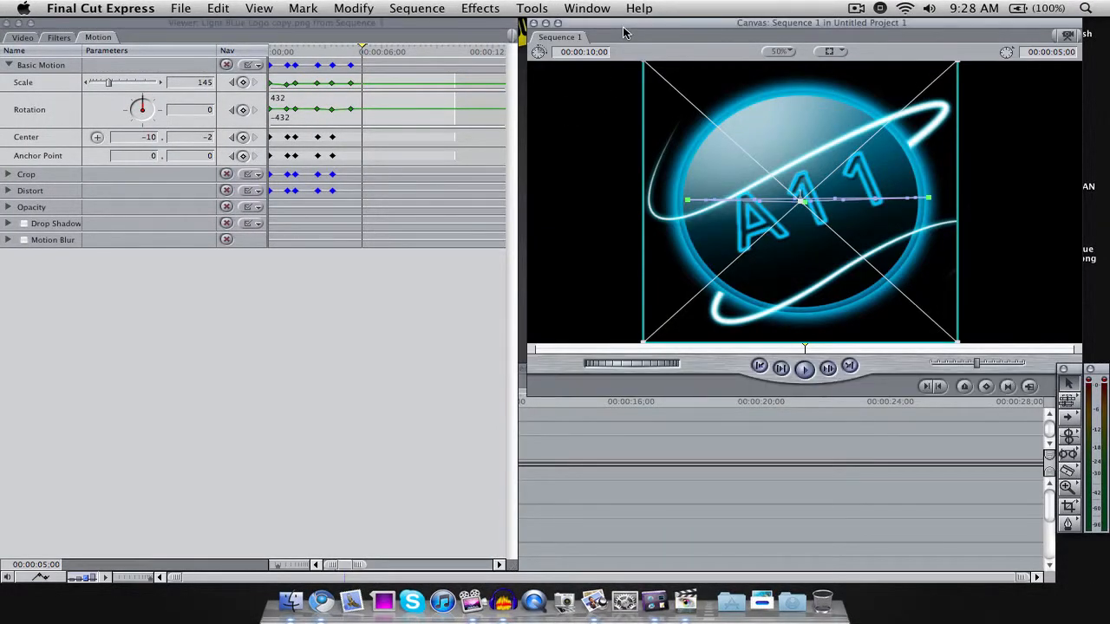
pyautogui.moveTo(515, 564); pyautogui.dragTo(511, 501)
pyautogui.click(507, 566)
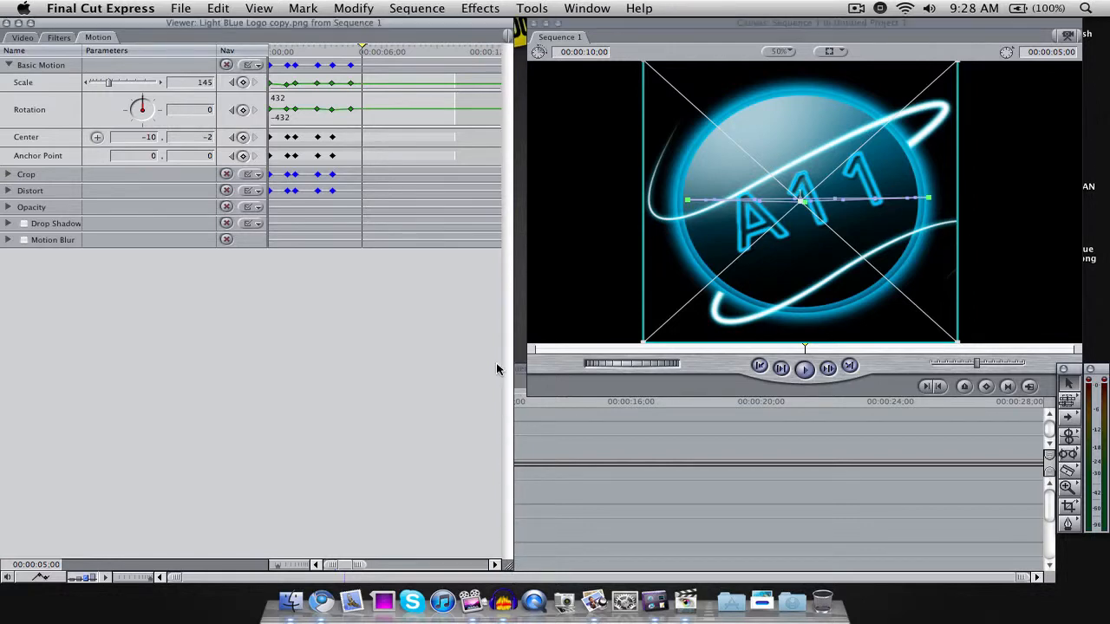
pyautogui.moveTo(507, 565); pyautogui.dragTo(497, 310)
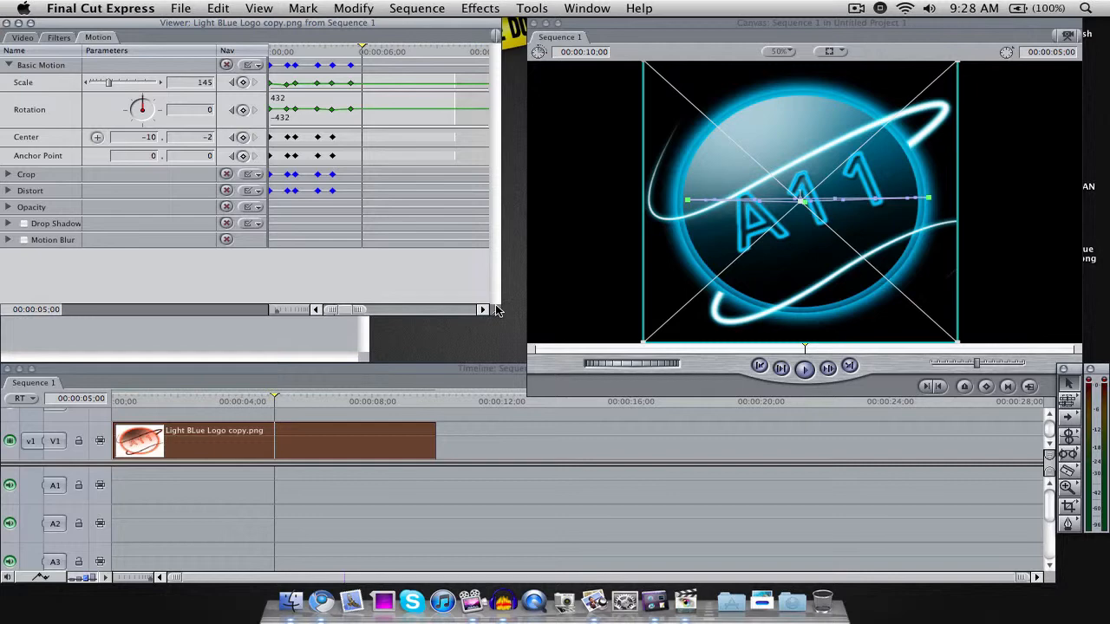
# Step: Switch to Audacity and bring its audio recording window to the front
pyautogui.click(503, 602)
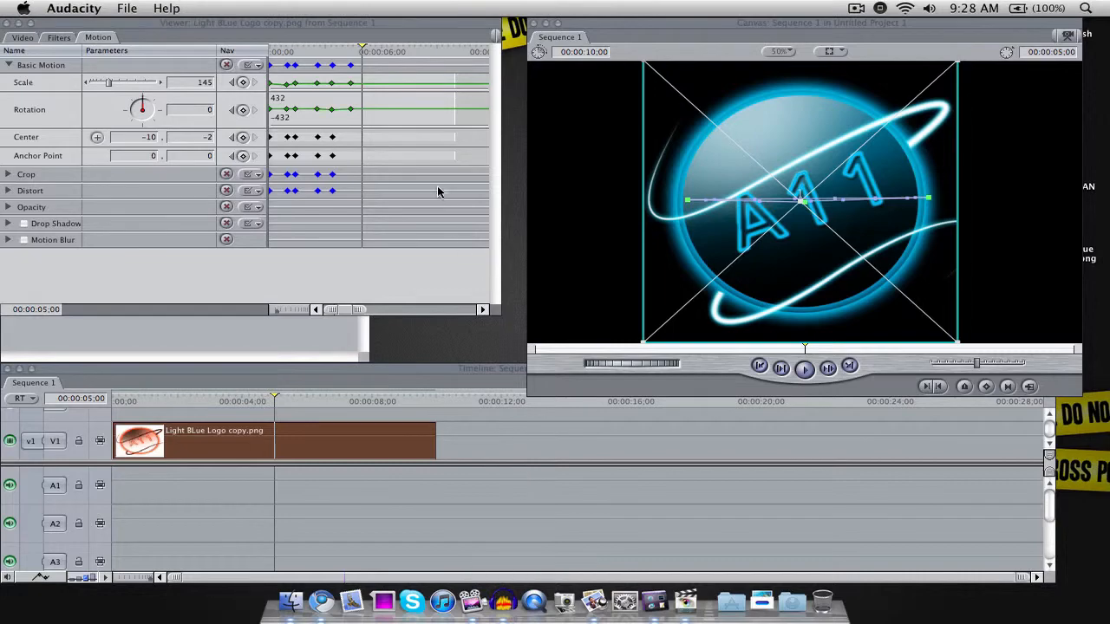
pyautogui.moveTo(1108, 3)
pyautogui.click(592, 471)
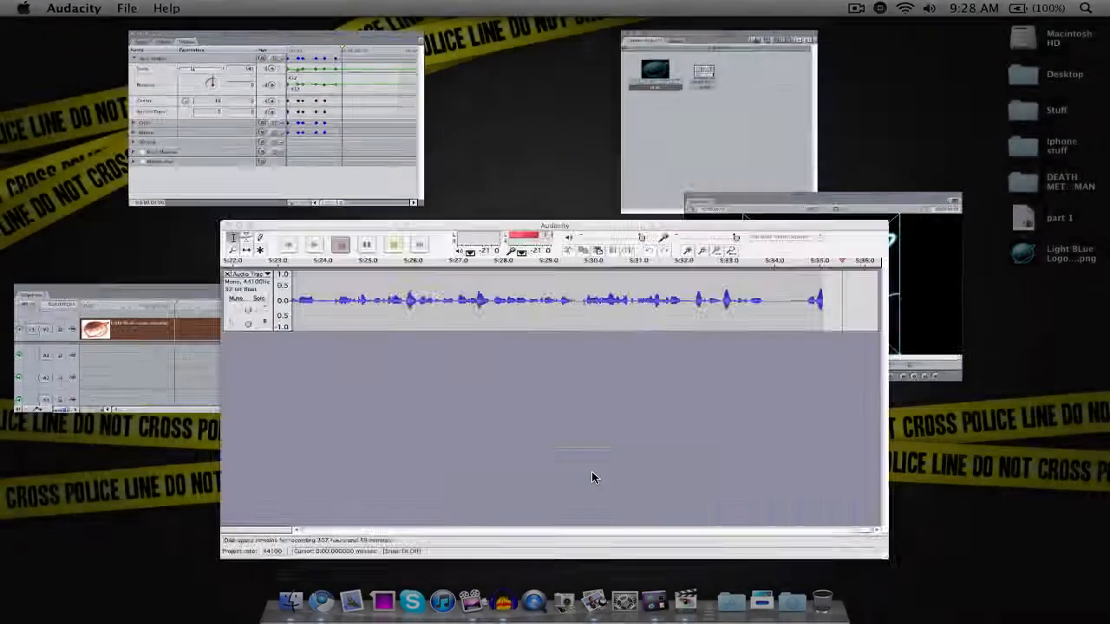